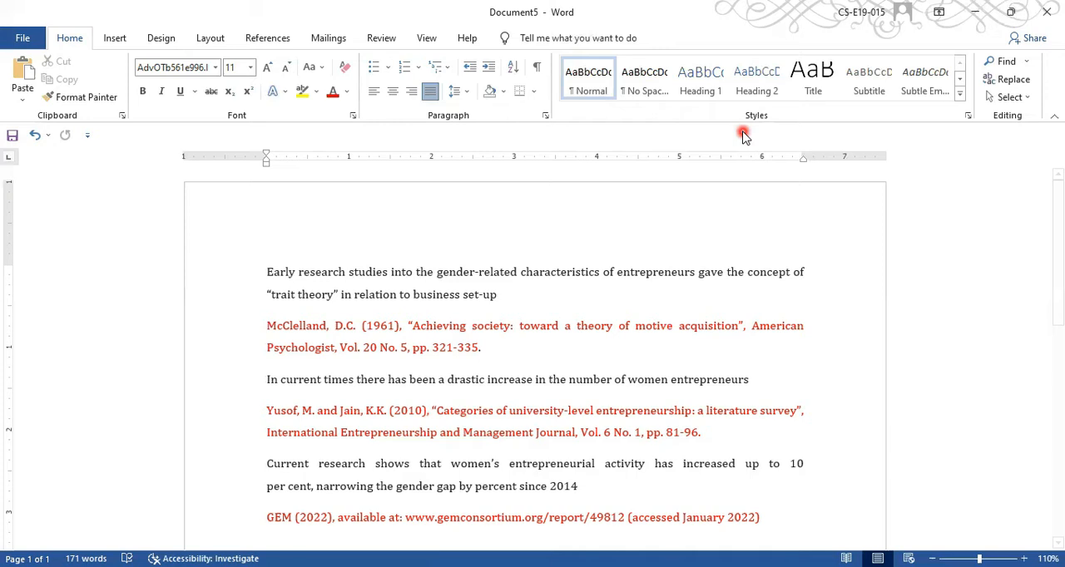
- Start adding a new citation source at the end of the first paragraph, after "business set-up"
click(268, 38)
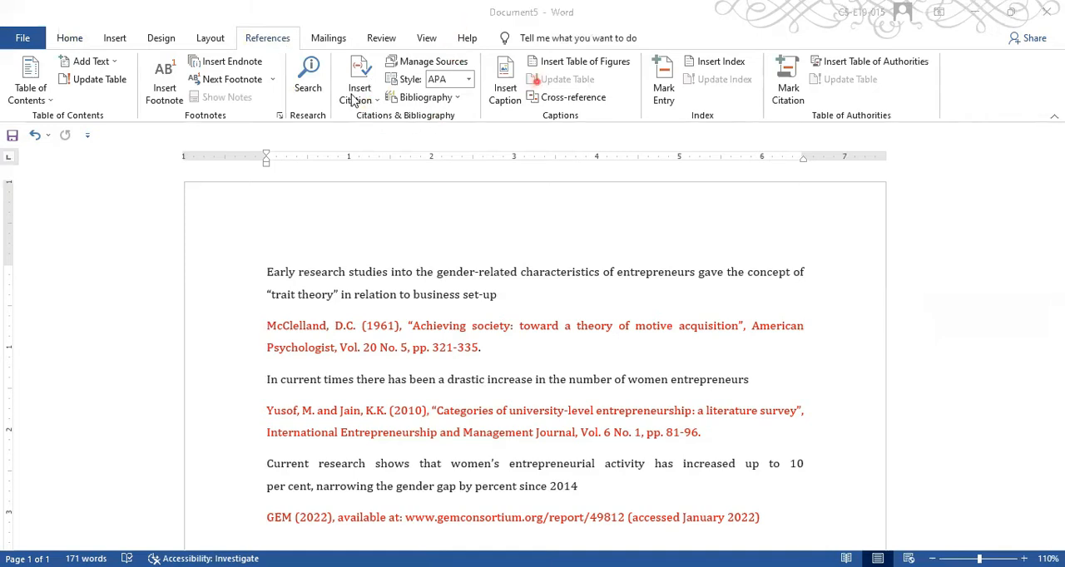
drag(327, 46, 489, 127)
click(435, 222)
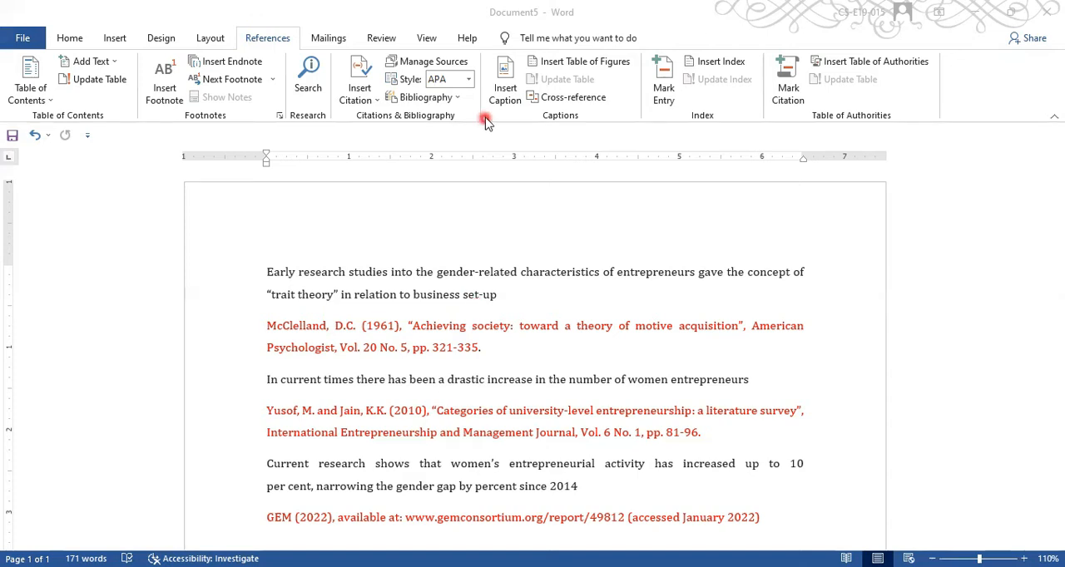
click(497, 297)
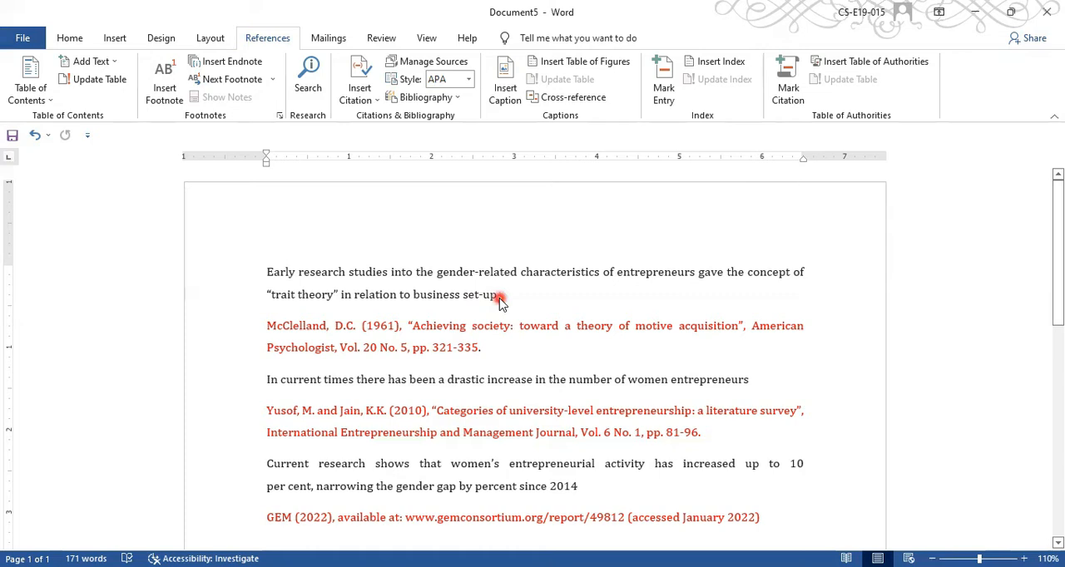
click(509, 296)
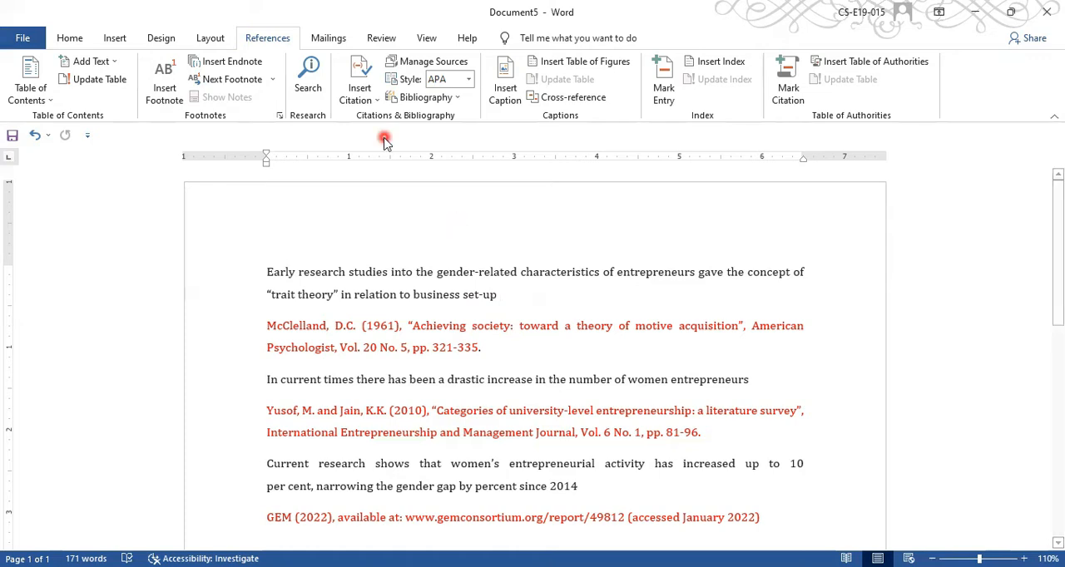
click(358, 89)
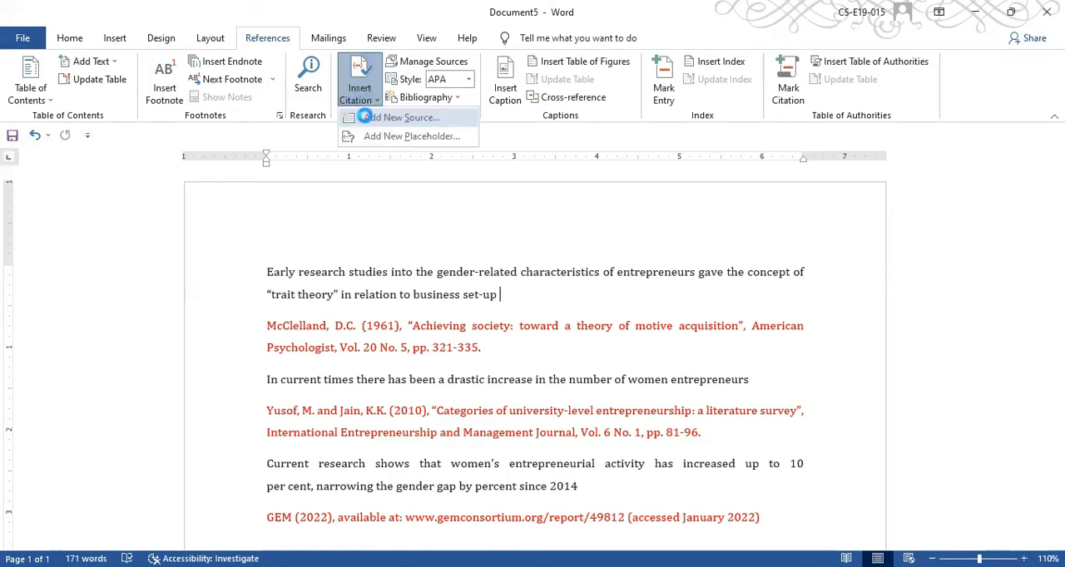
click(369, 119)
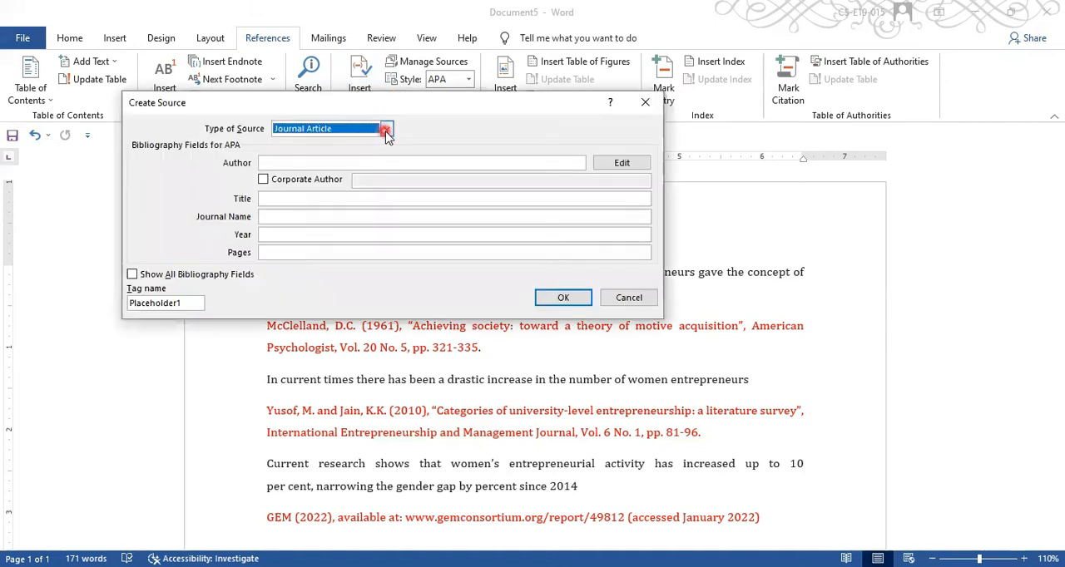
- Browse the available source types for the new source, keeping Journal Article selected
click(387, 131)
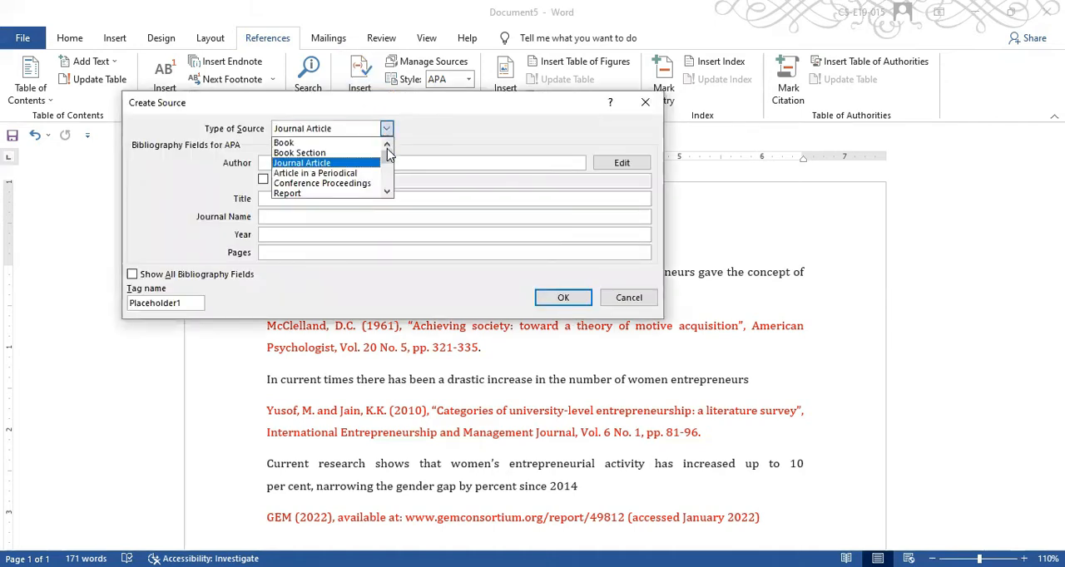
drag(387, 160, 389, 169)
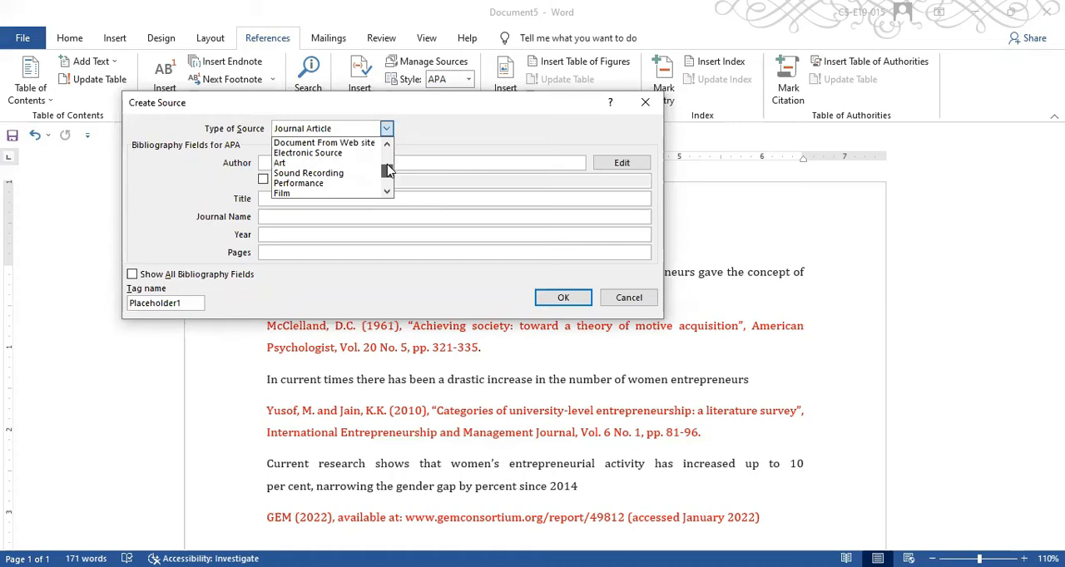
drag(388, 170, 388, 182)
click(387, 129)
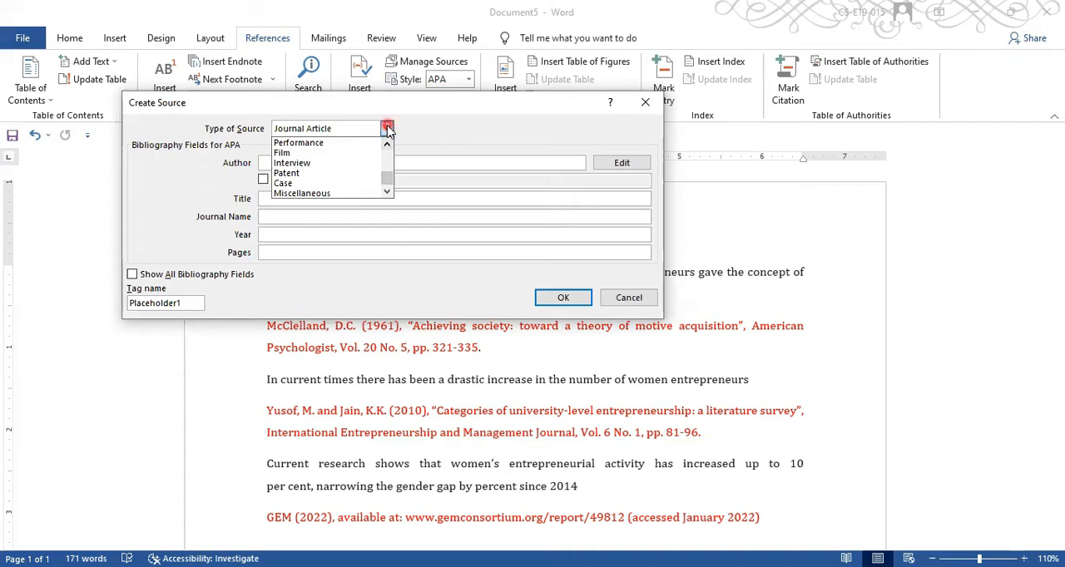
click(450, 123)
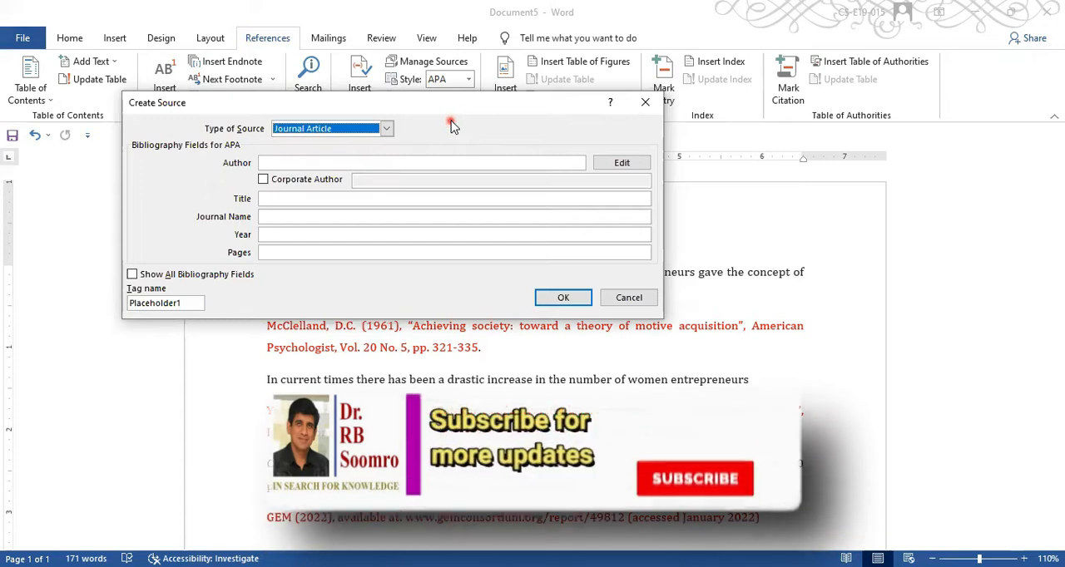
click(493, 104)
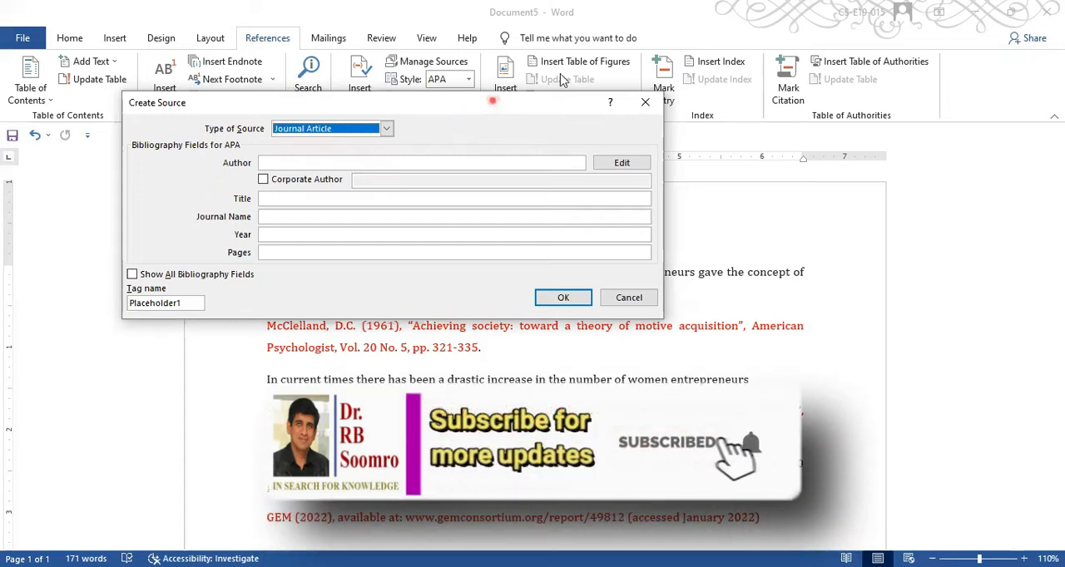
- Enter the author's surname and initials, and set the title to "Achieving socity: toward a throery of motive acqusition"
click(426, 201)
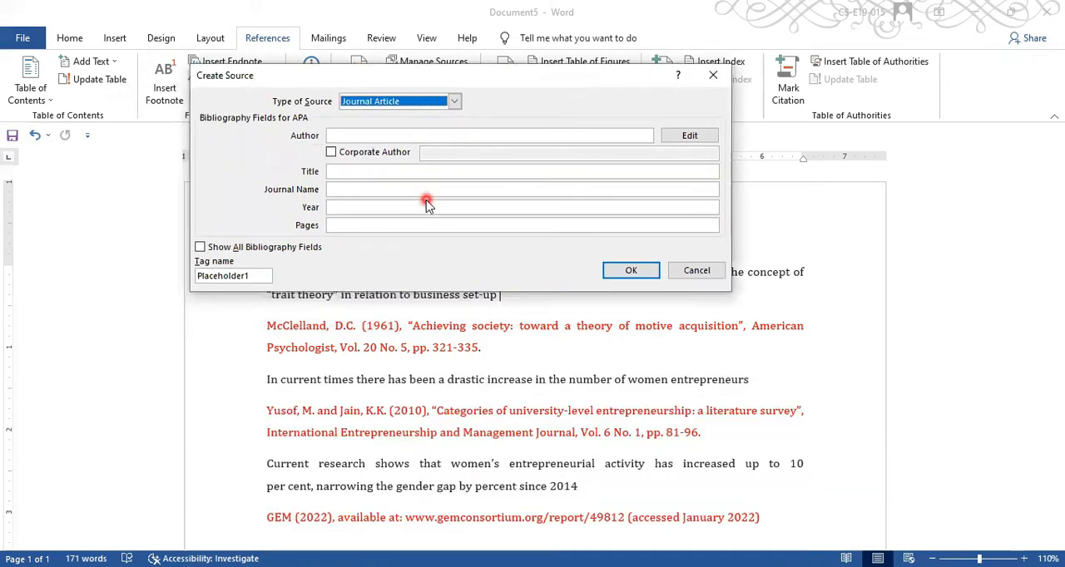
click(402, 134)
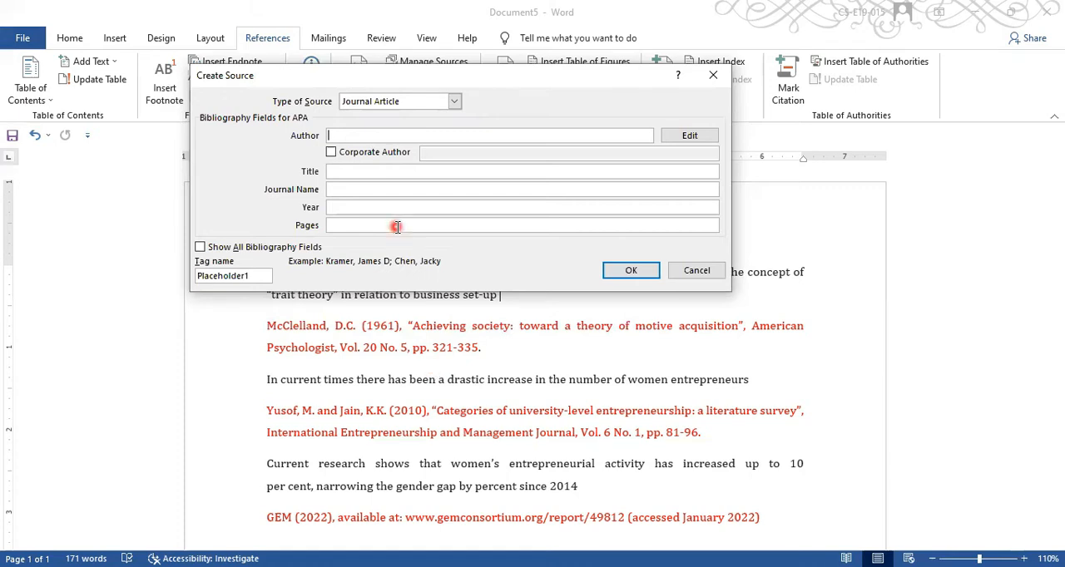
text(MClelland, D.C.)
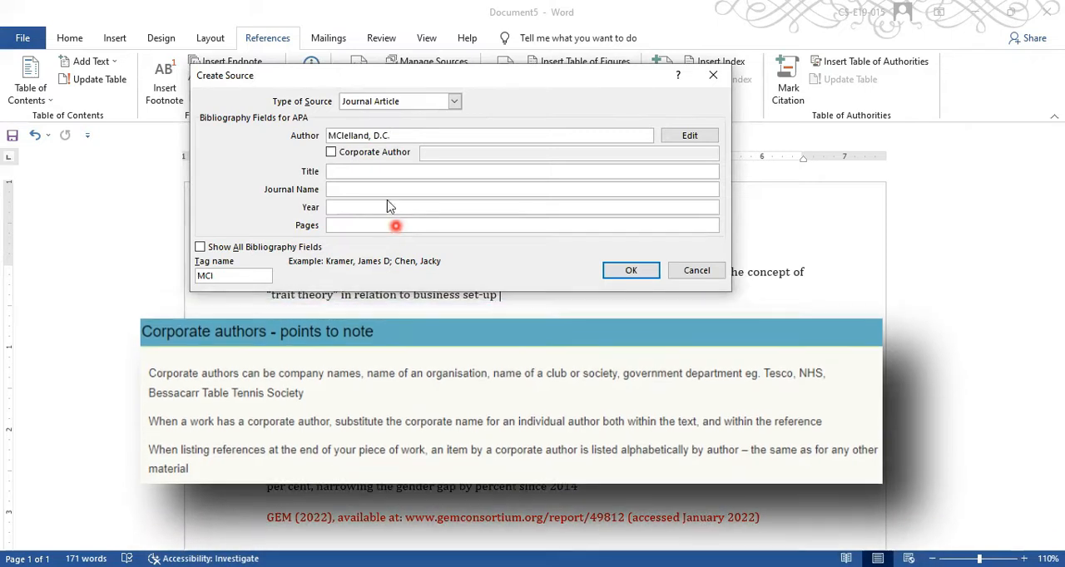
click(377, 172)
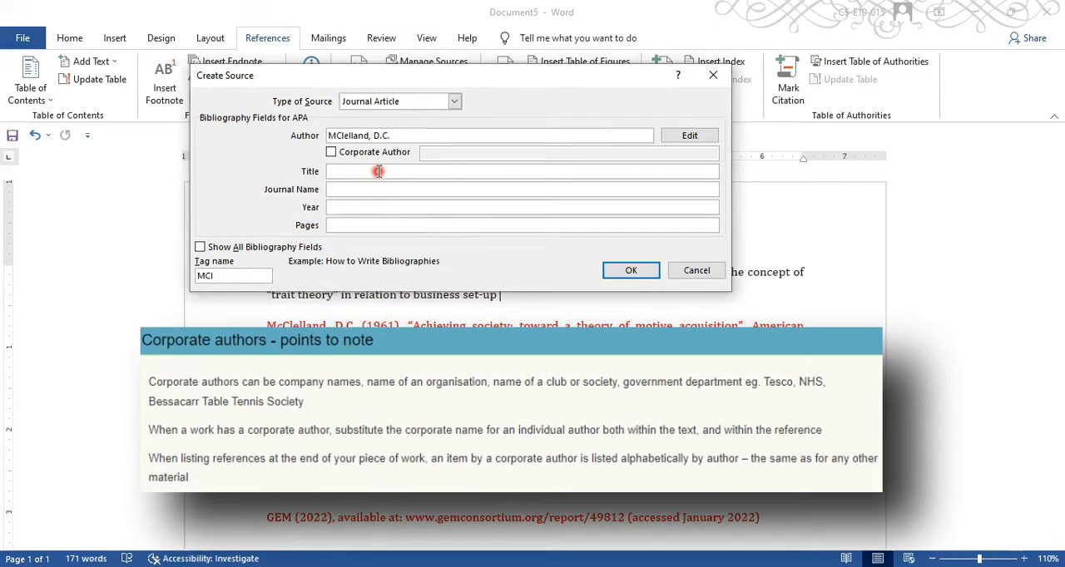
text(Achieving socity: toward a throery of motive acqusition)
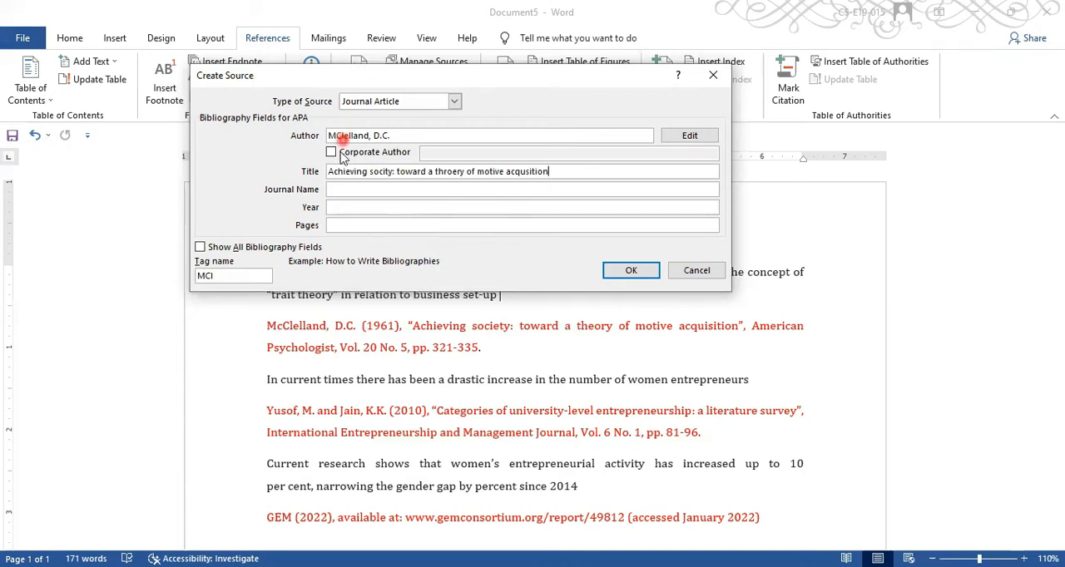
- Set the journal name to American Psychologist and the pages to 321-335, leaving the year blank
click(341, 194)
text(American Psychologist)
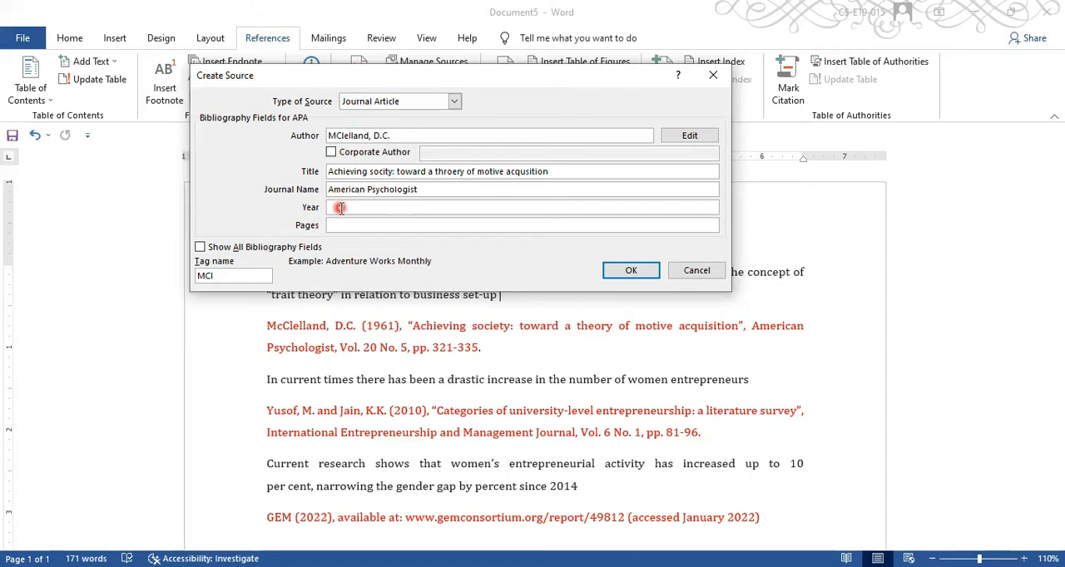
click(340, 208)
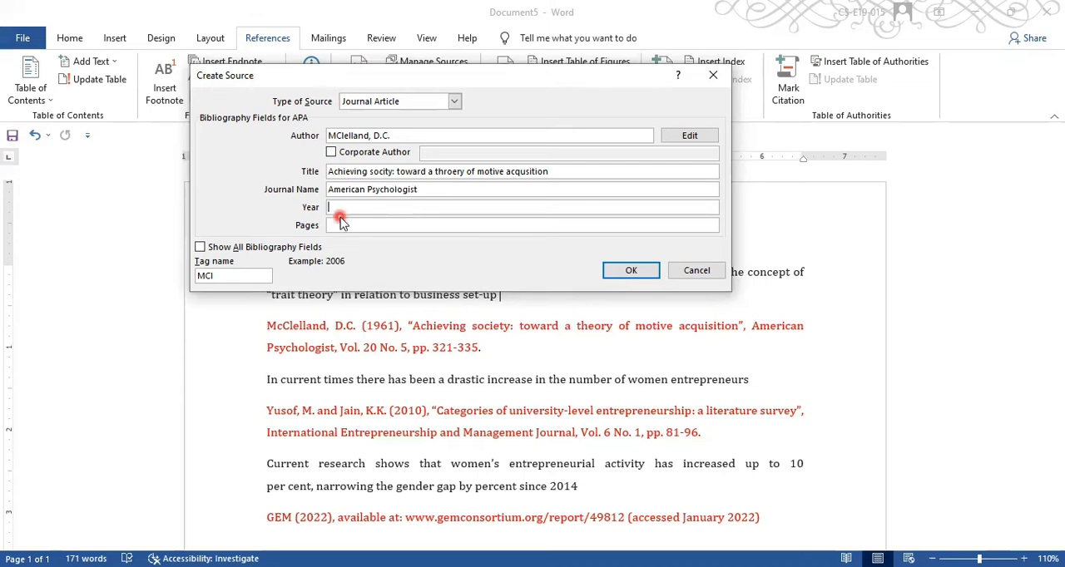
click(340, 226)
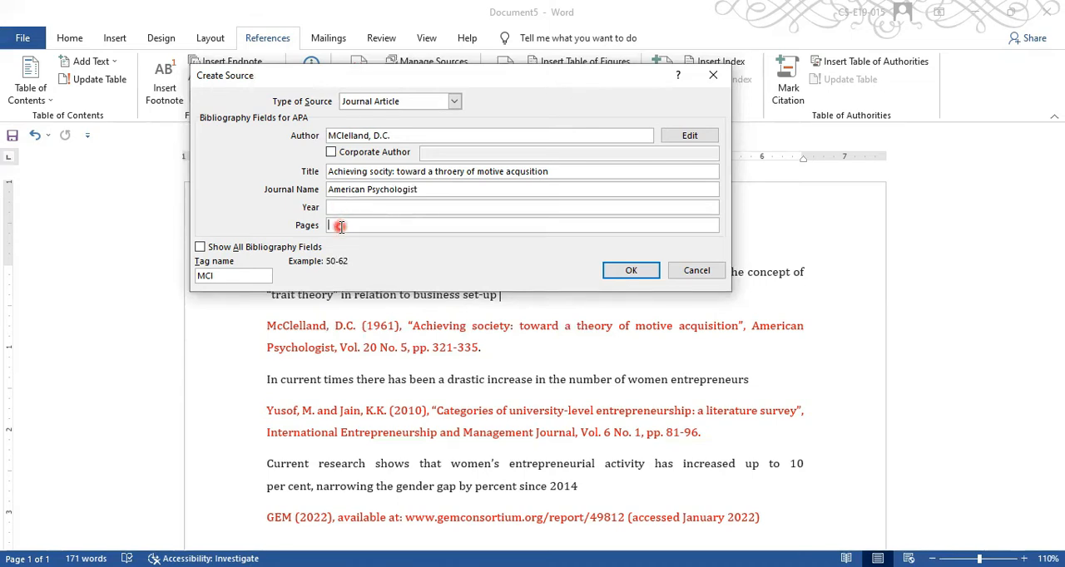
text(321-335)
- Show all bibliography fields for the source and review the extra fields, keeping the Journal Article type
click(266, 250)
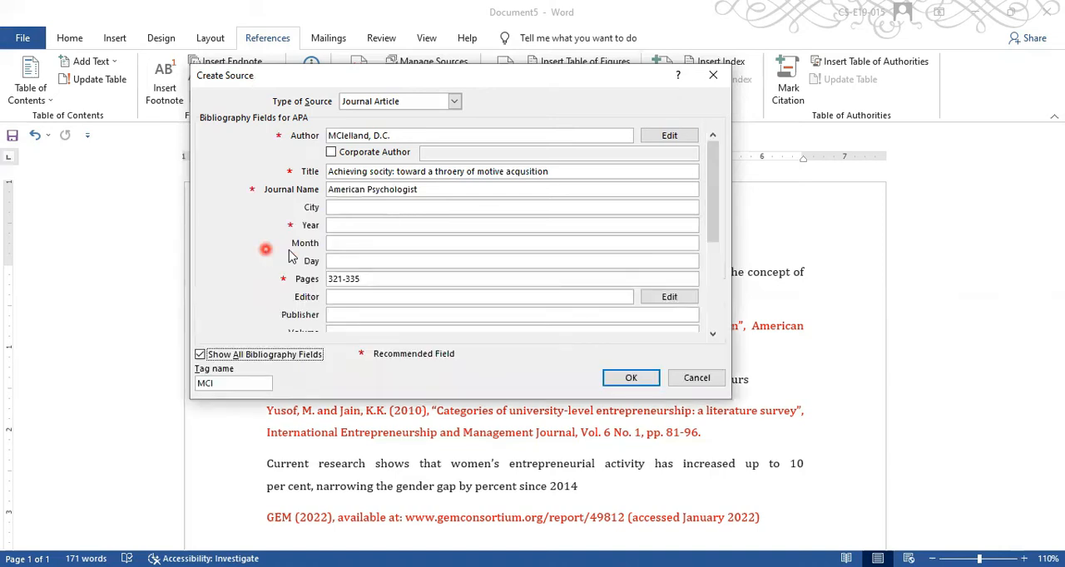
drag(719, 251, 720, 326)
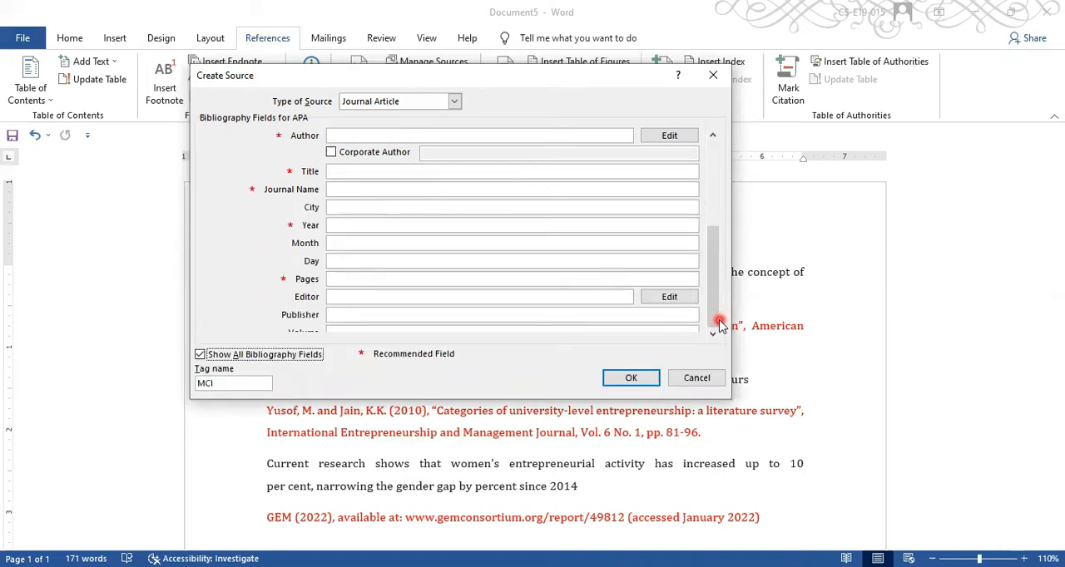
click(717, 155)
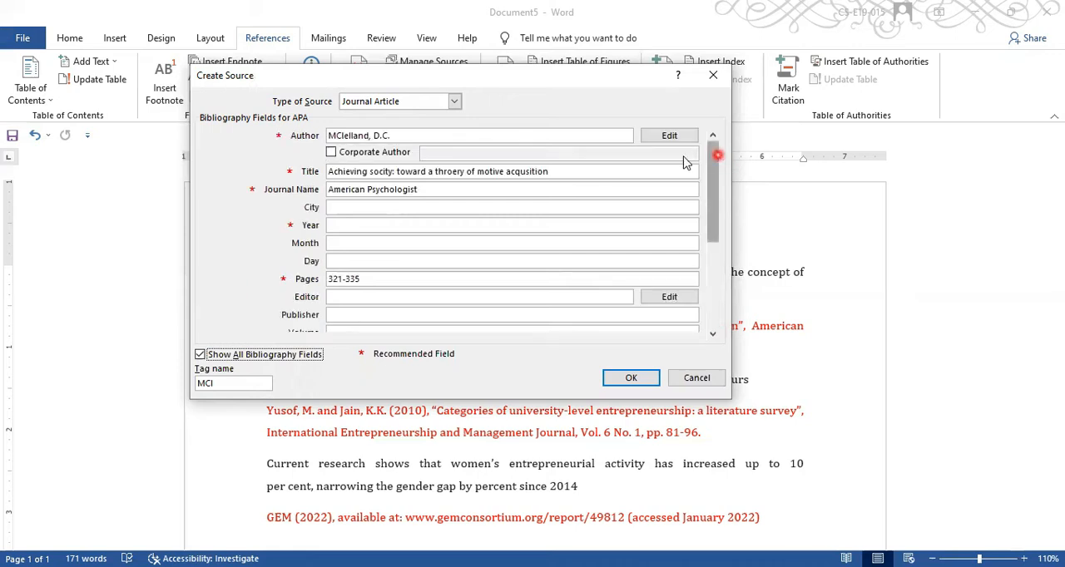
click(455, 101)
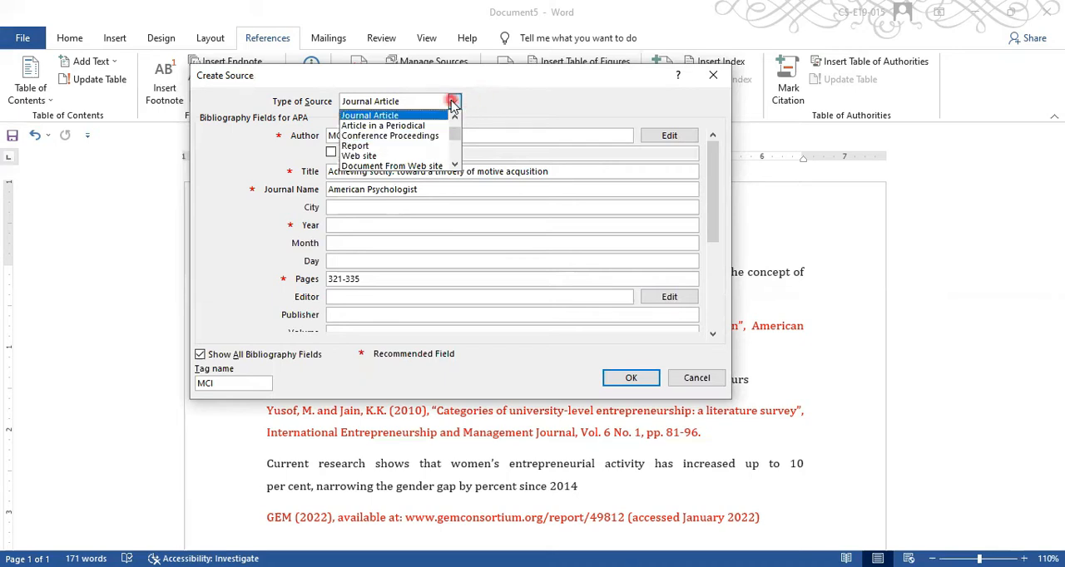
click(452, 102)
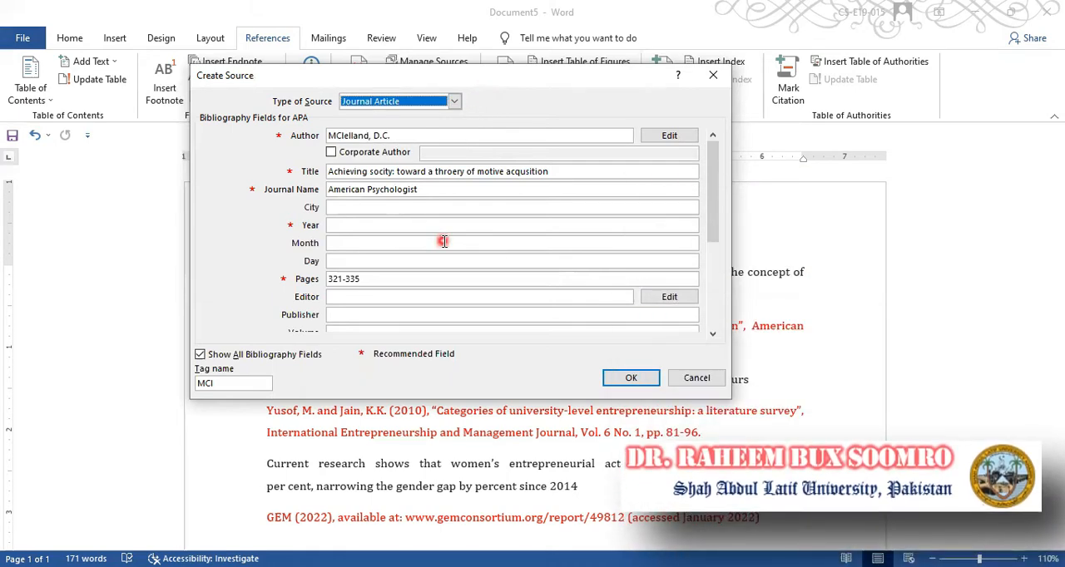
- Set the source's volume to 6 and issue to 1, and insert the citation in the first paragraph
drag(716, 249, 715, 303)
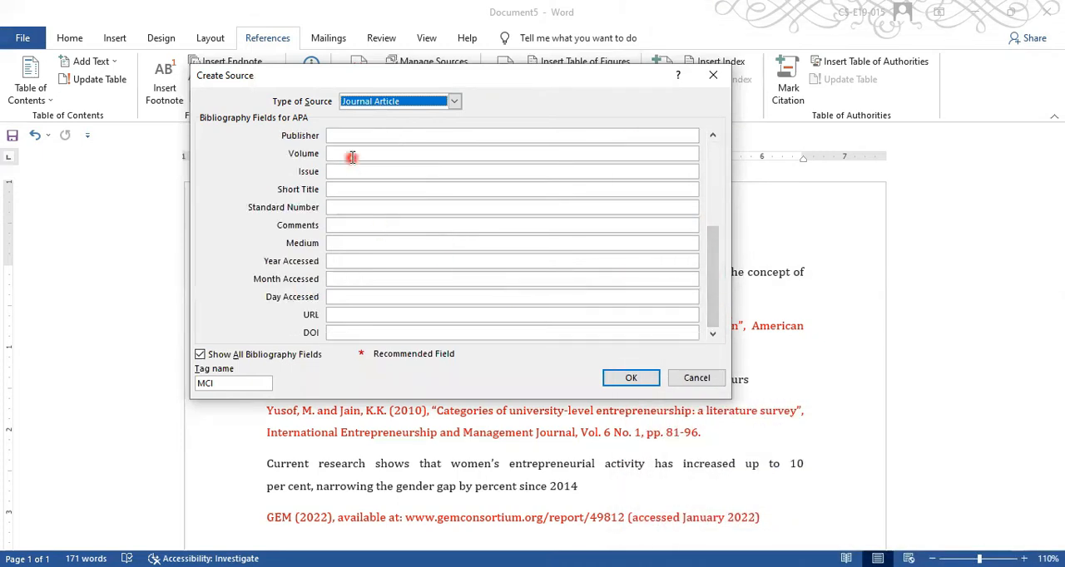
click(352, 153)
text(6)
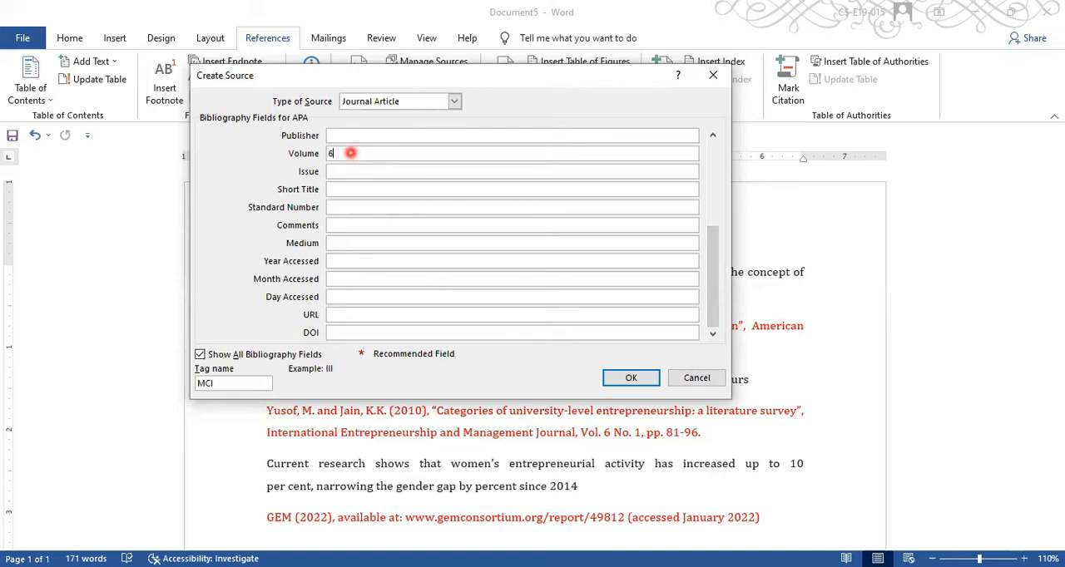
click(349, 171)
text(1)
click(630, 380)
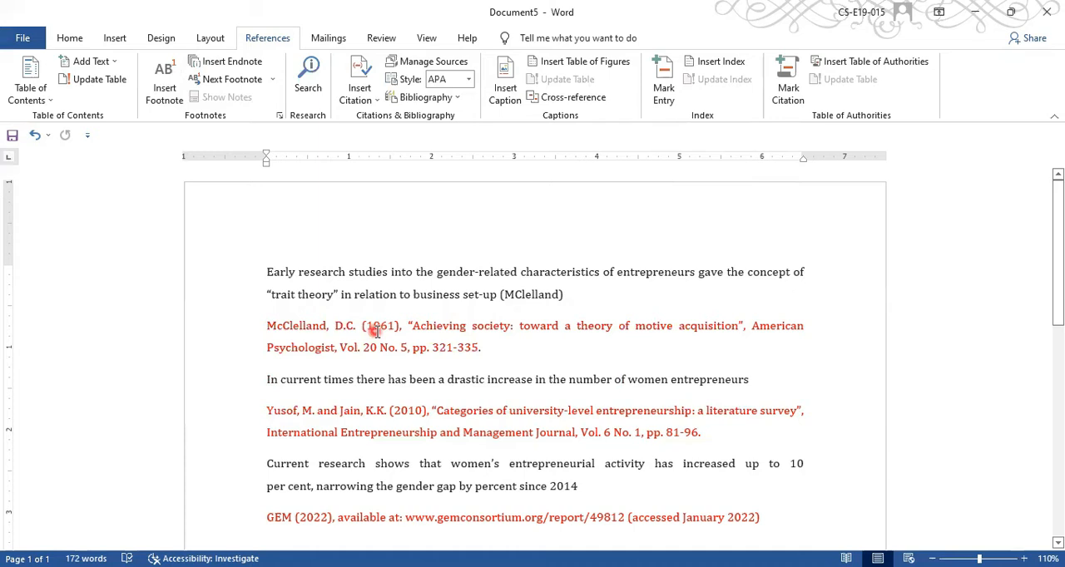
- Edit the inserted citation's source to set the year to 1961, updating both the master list and the current document
click(557, 296)
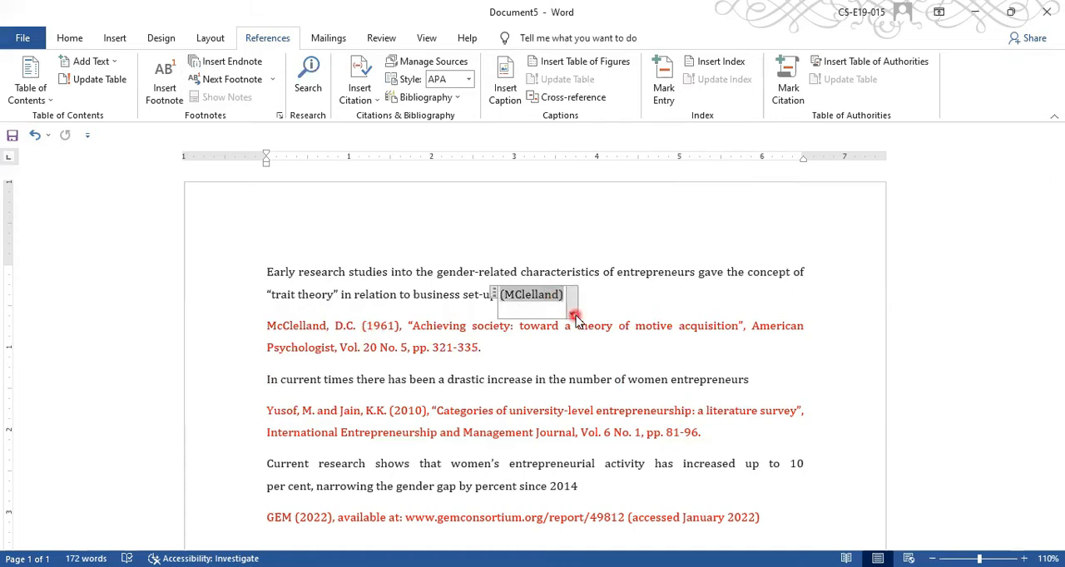
click(574, 314)
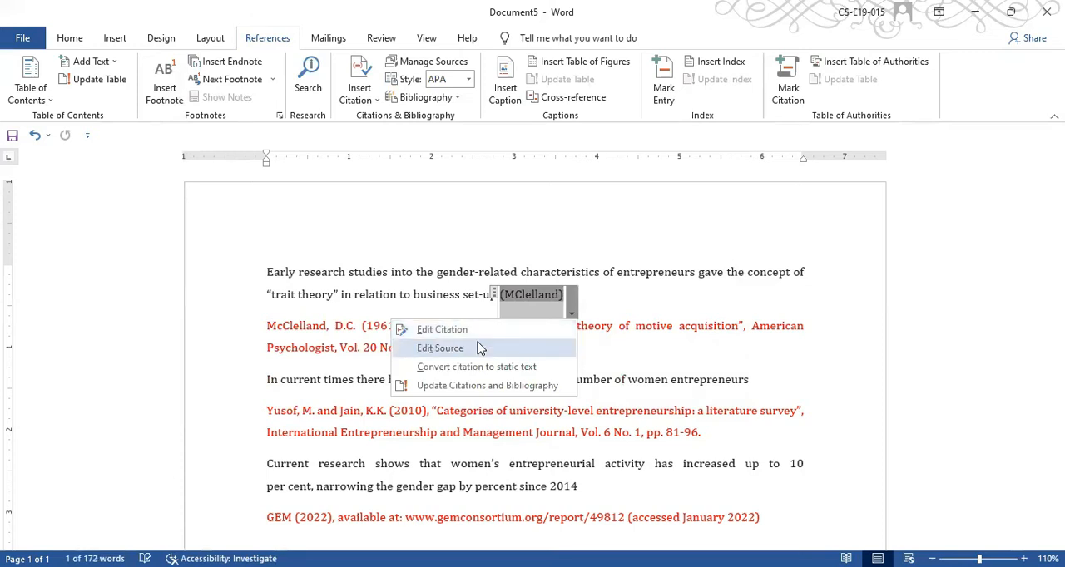
click(480, 348)
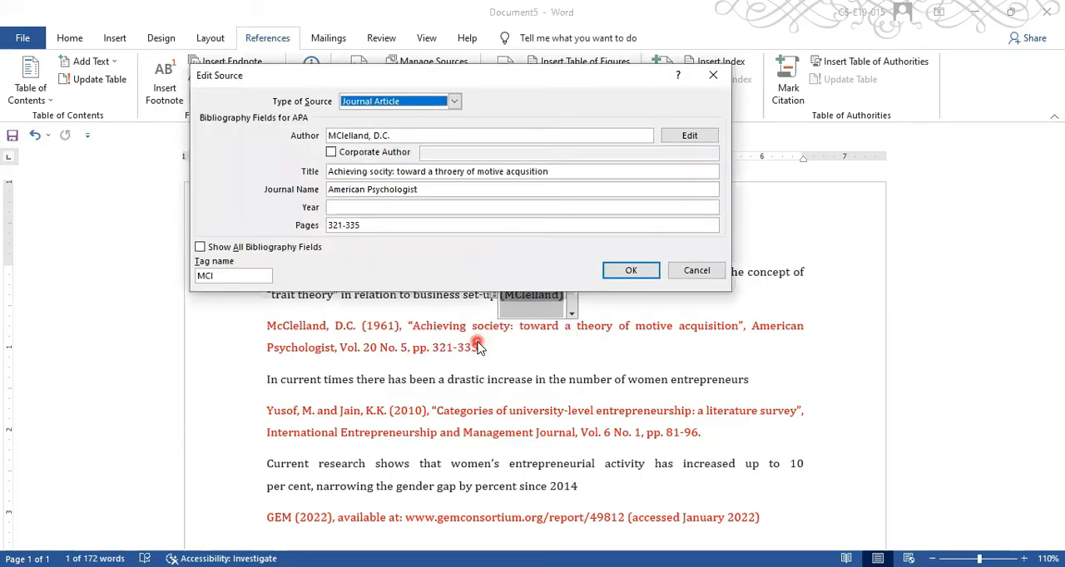
click(399, 206)
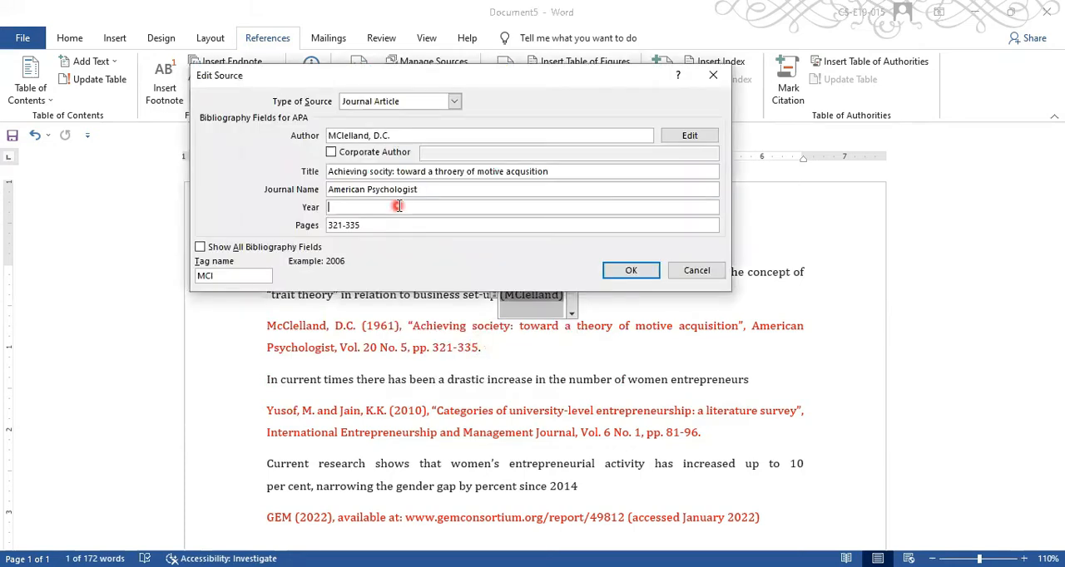
text(1961)
click(624, 272)
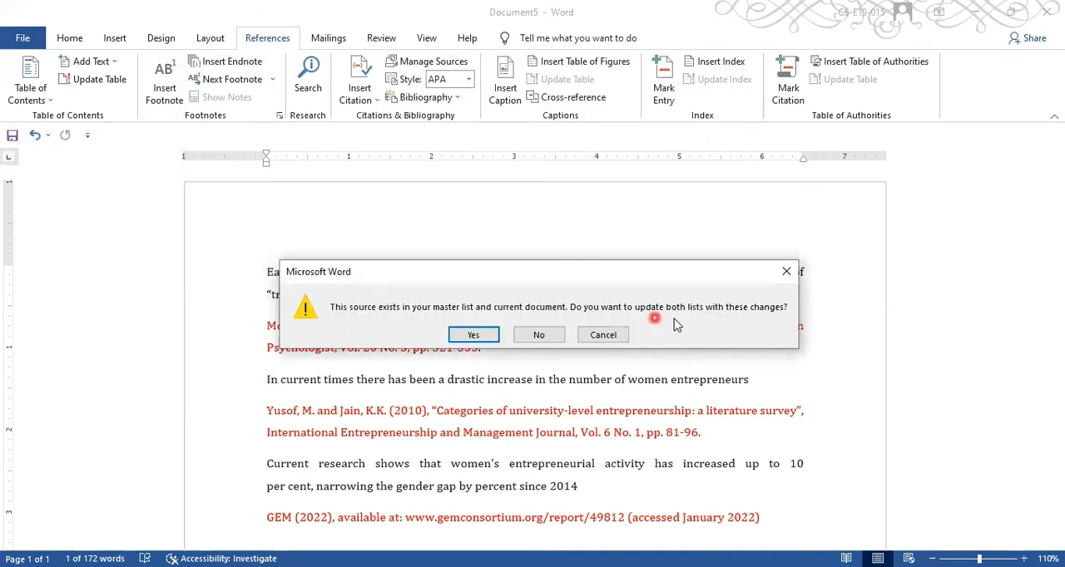
click(488, 334)
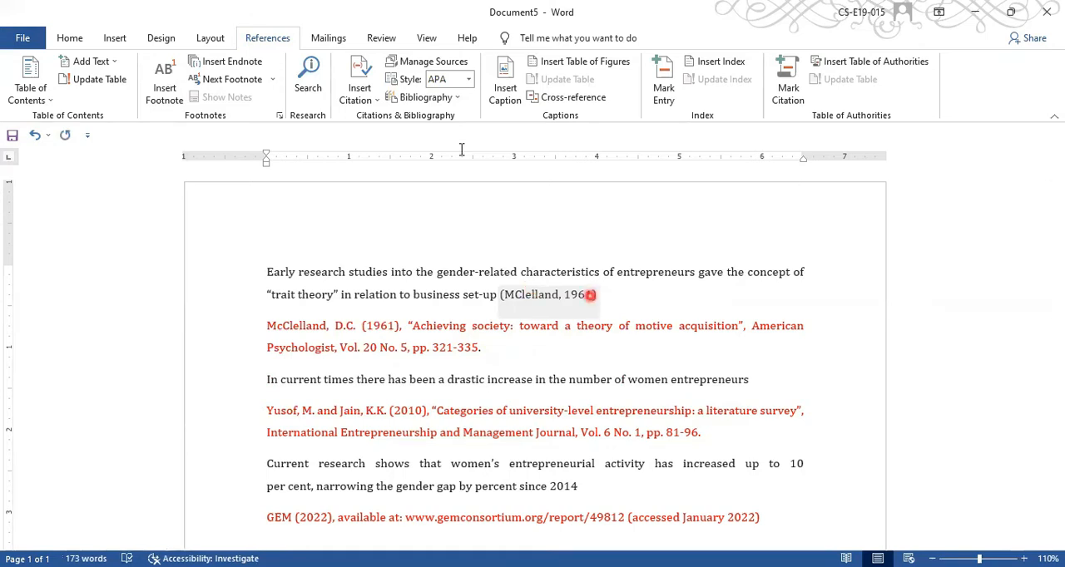
- Keep the APA citation style and insert the built-in References bibliography below the first paragraph's citation
click(468, 78)
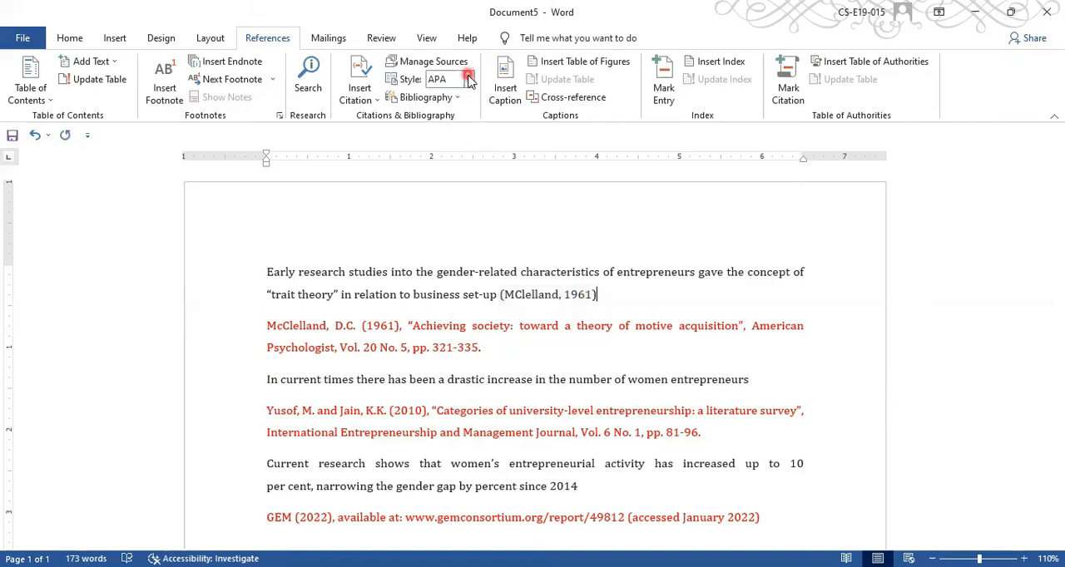
click(543, 254)
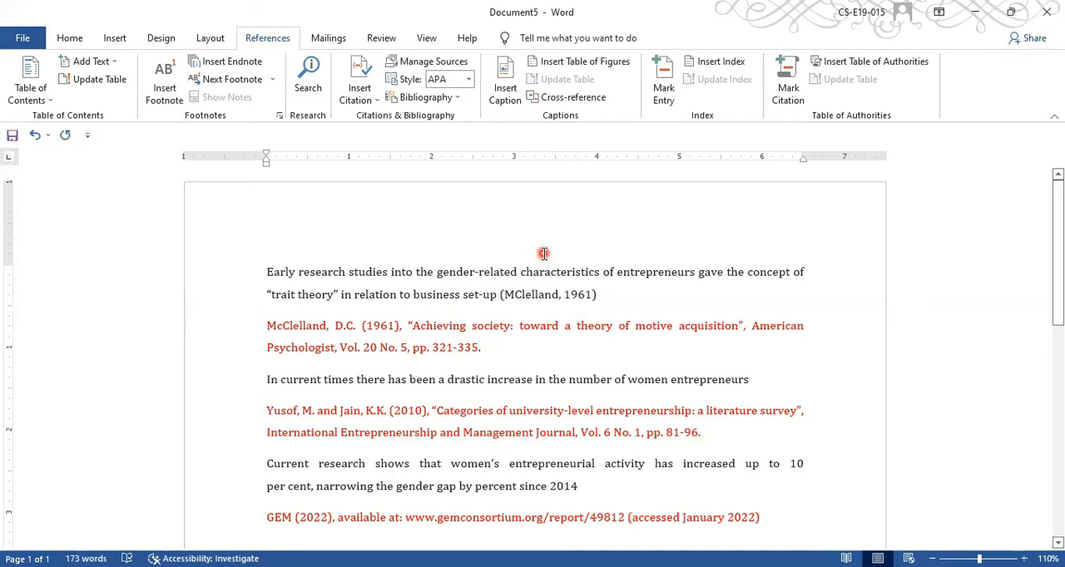
click(456, 98)
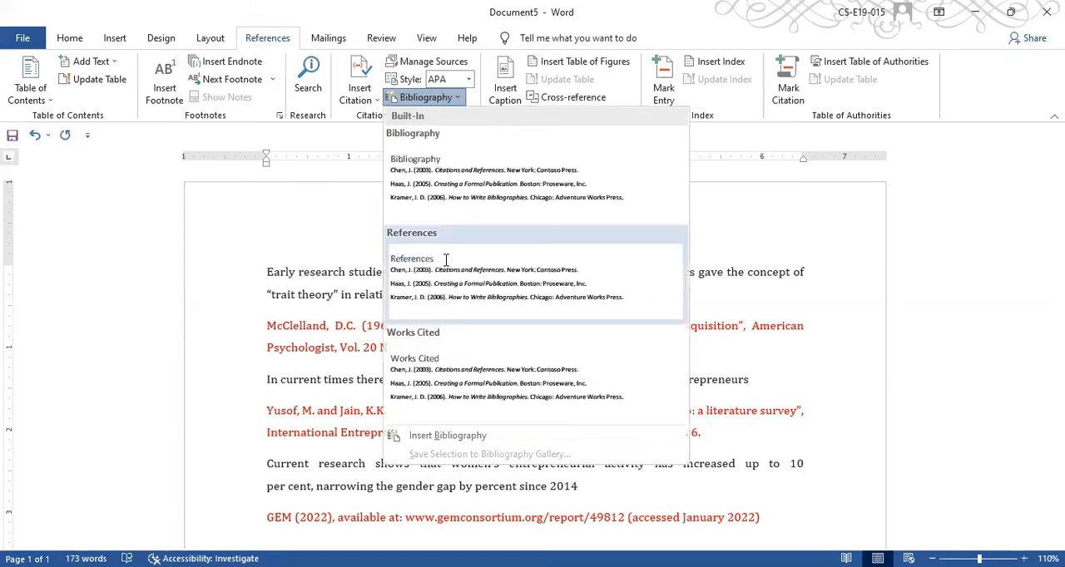
click(445, 259)
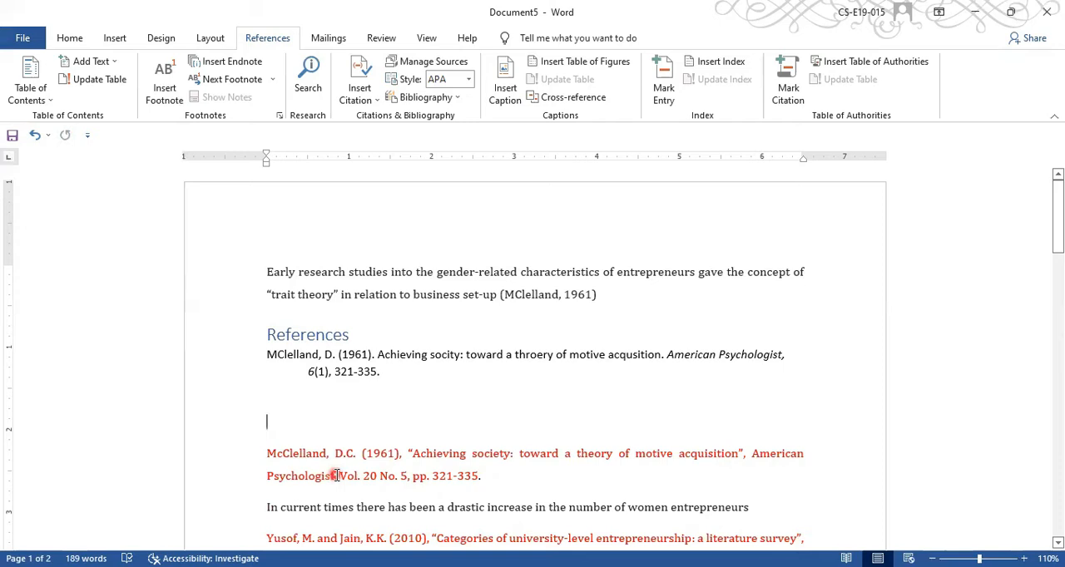
- Try the Chicago, Harvard - Anglia and Turabian styles on the inserted references, and return to APA
click(333, 357)
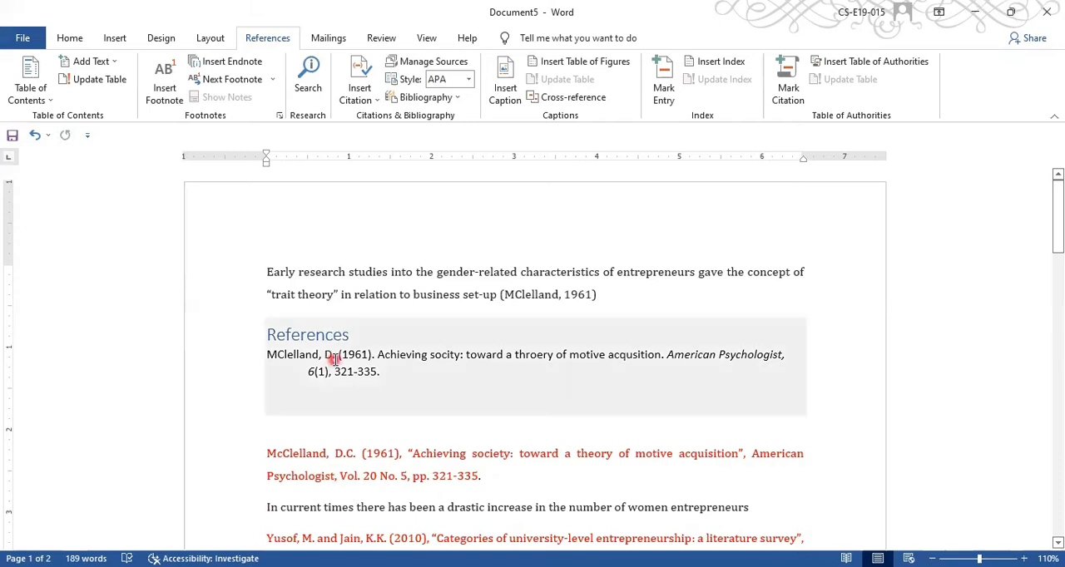
click(333, 358)
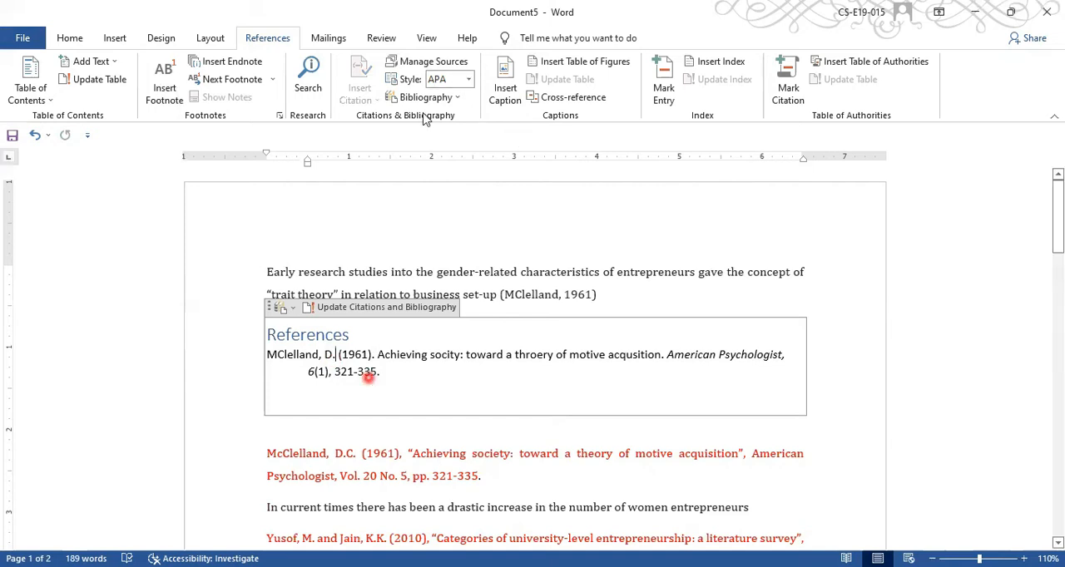
click(470, 80)
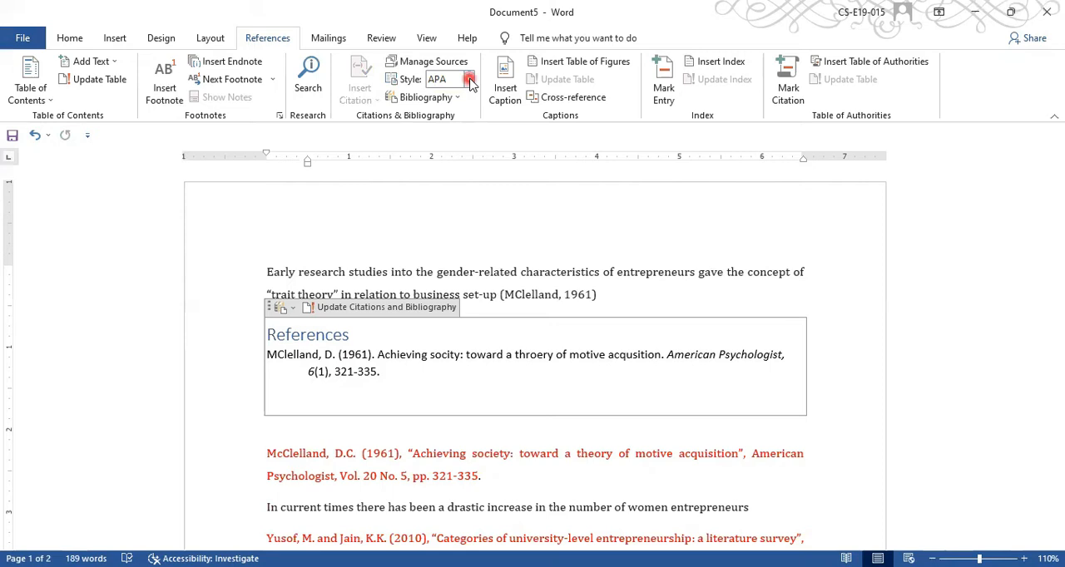
click(466, 140)
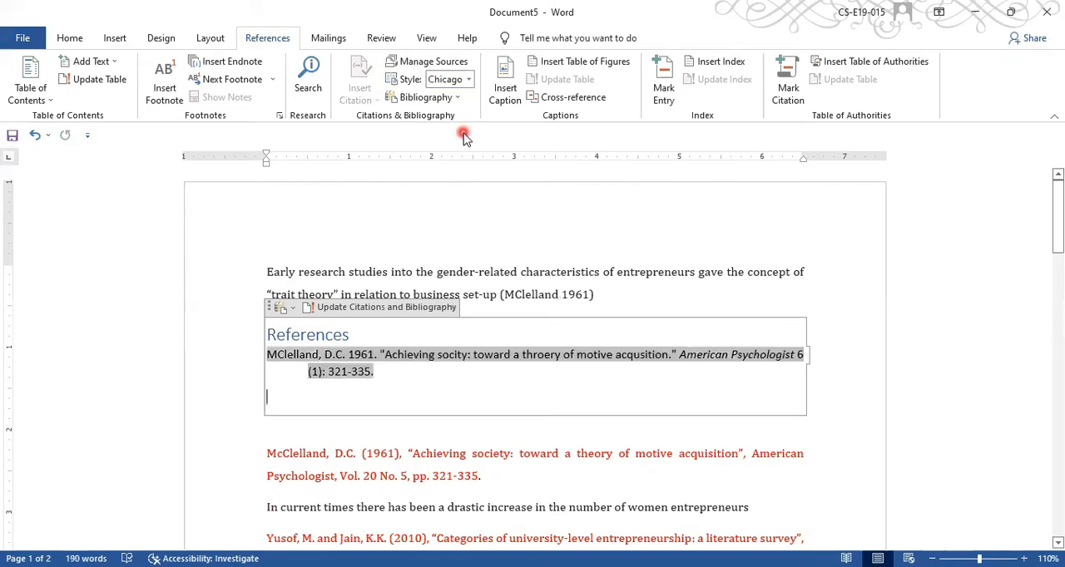
click(469, 80)
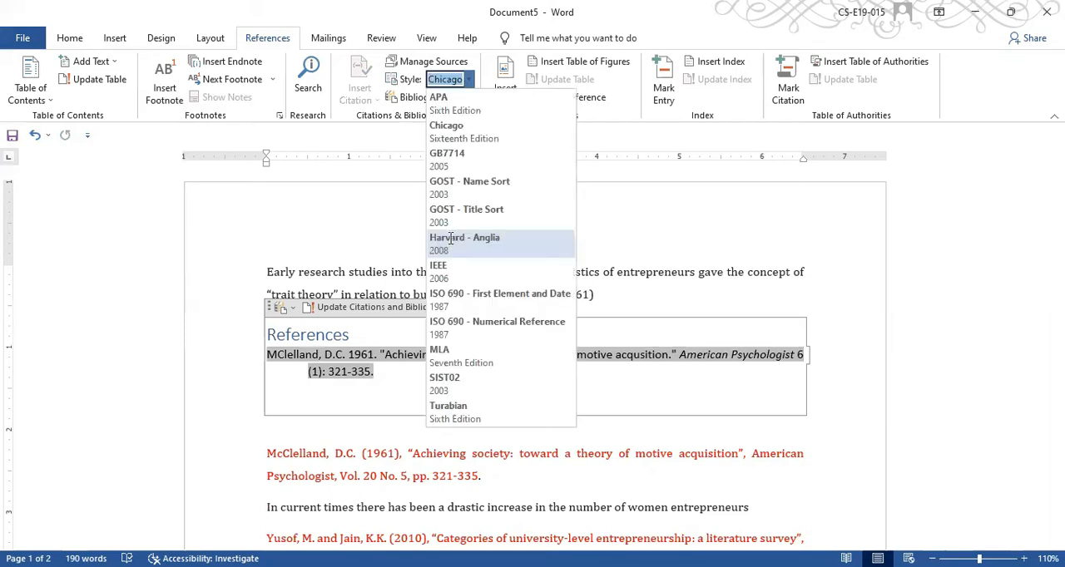
click(449, 239)
click(470, 79)
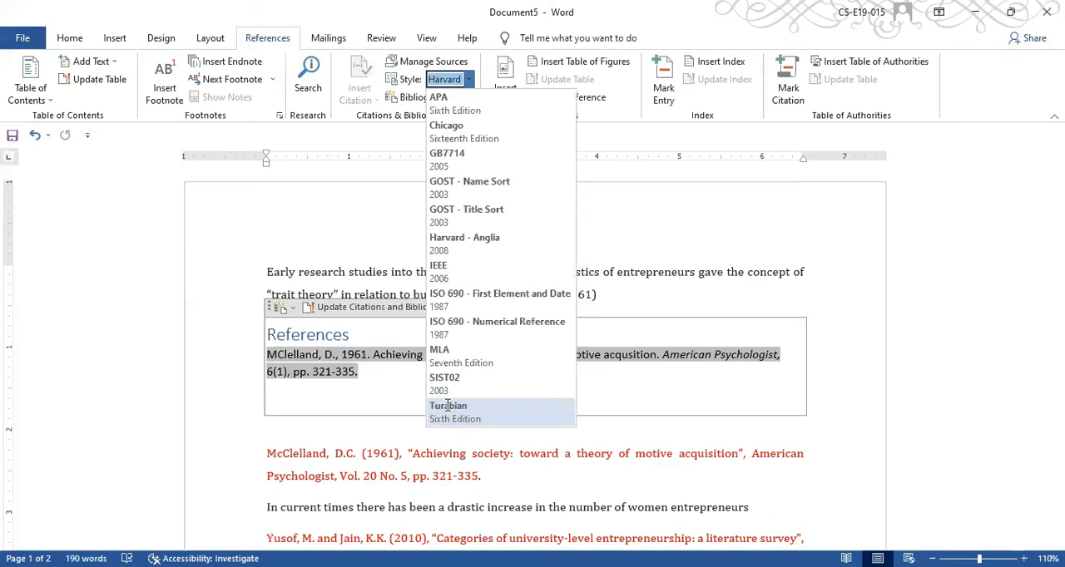
click(527, 293)
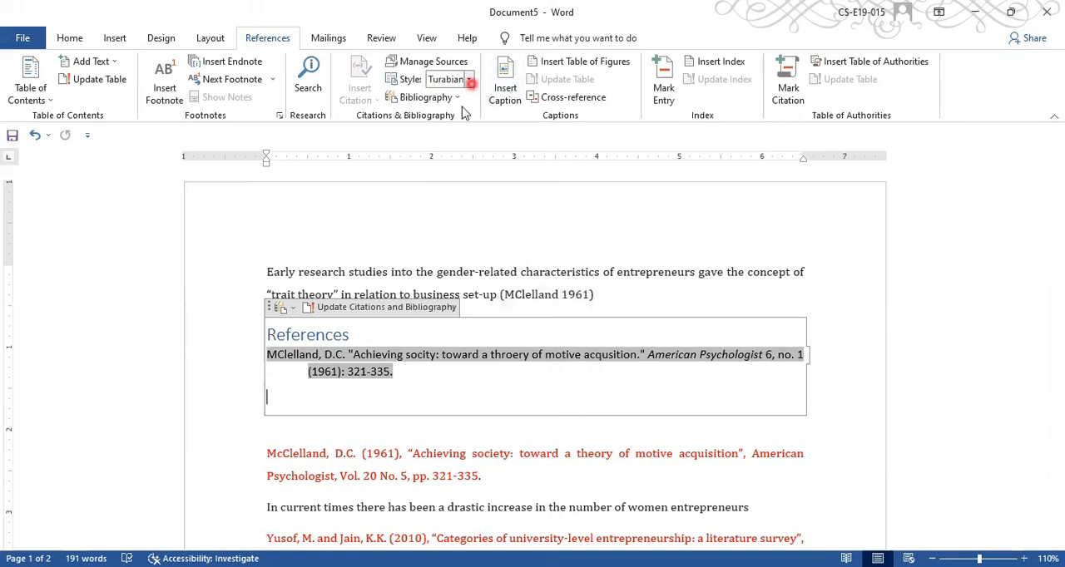
click(610, 266)
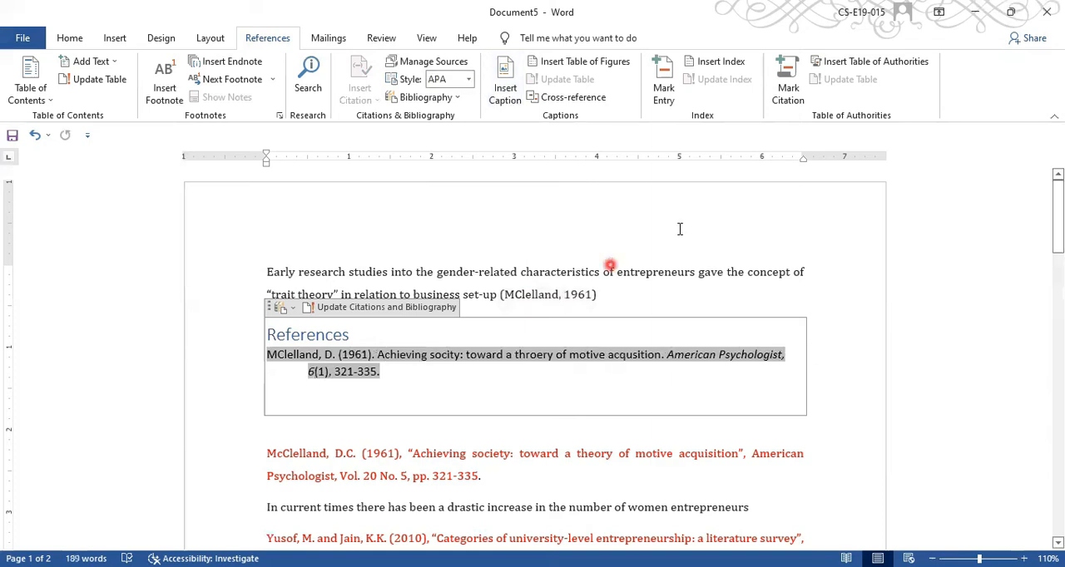
- Convert the in-text citation at the end of the first paragraph to static text
click(564, 304)
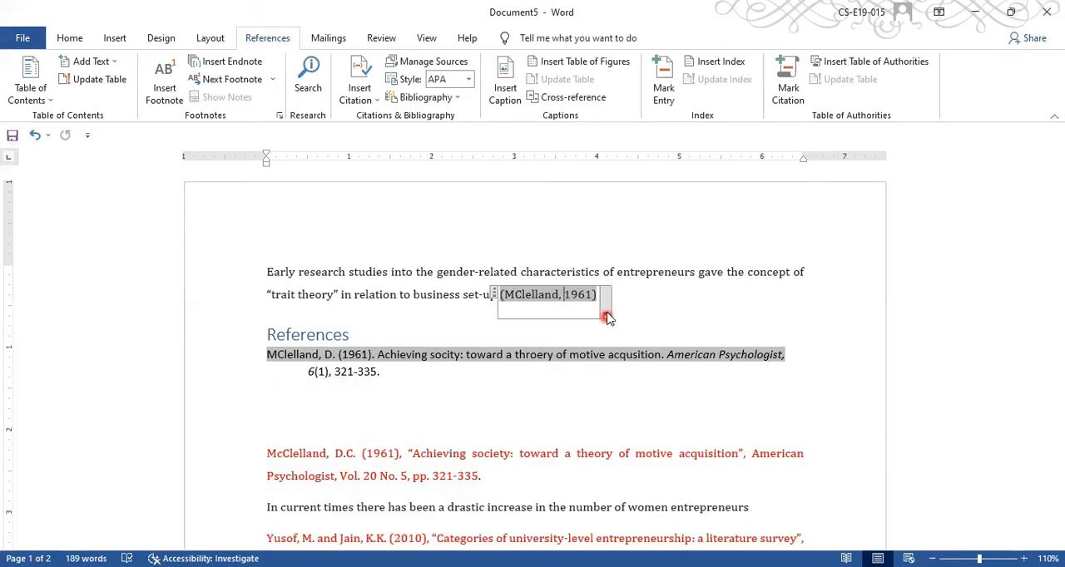
click(606, 314)
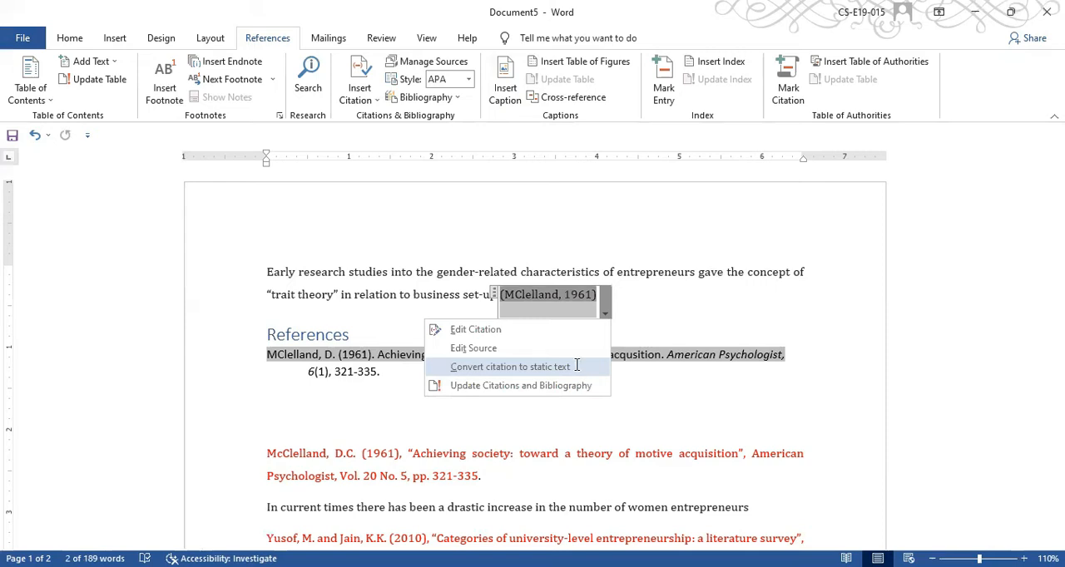
click(575, 366)
click(569, 290)
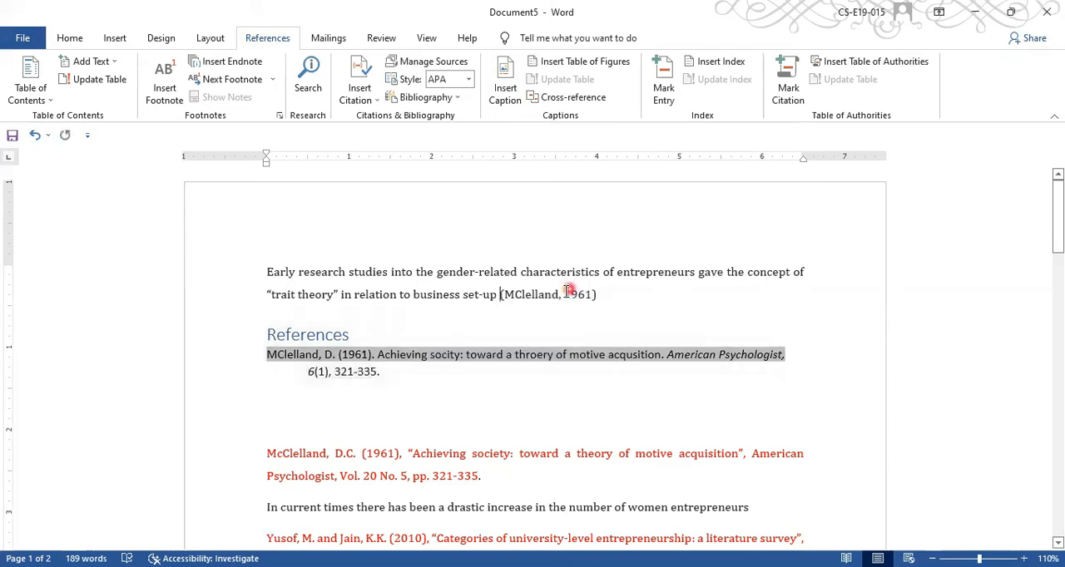
click(574, 309)
click(526, 382)
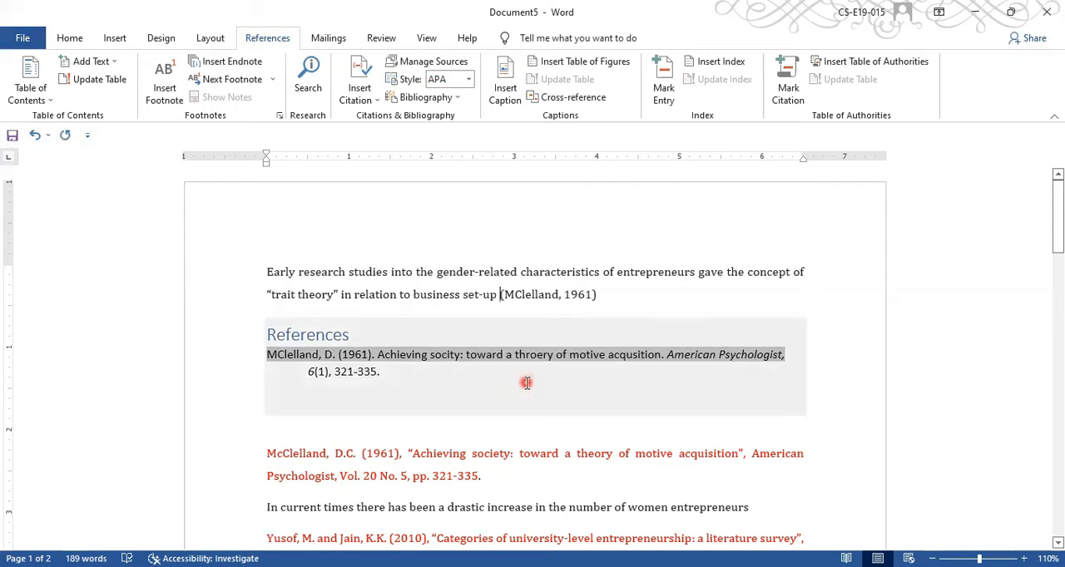
- Start a new journal article source for the 2010 reference and add its first author's last name and first initial
click(1059, 248)
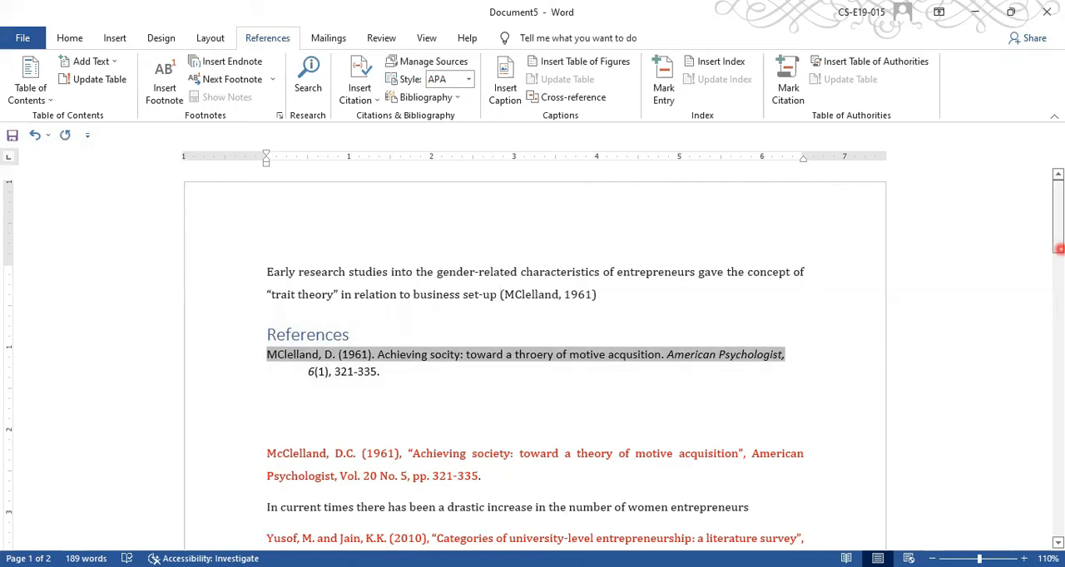
click(385, 251)
scroll(385, 251, down, 5)
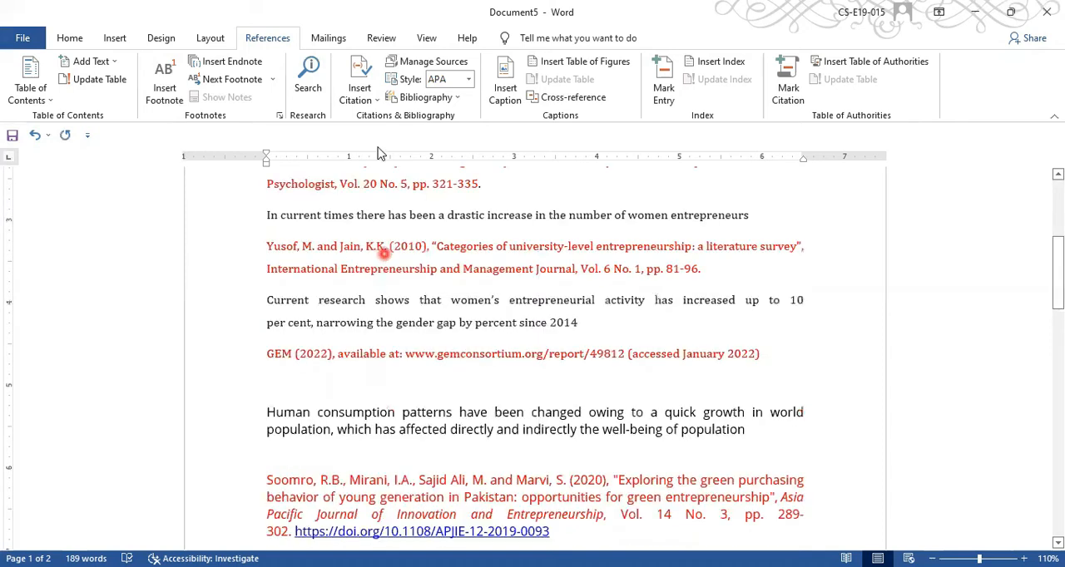
click(360, 90)
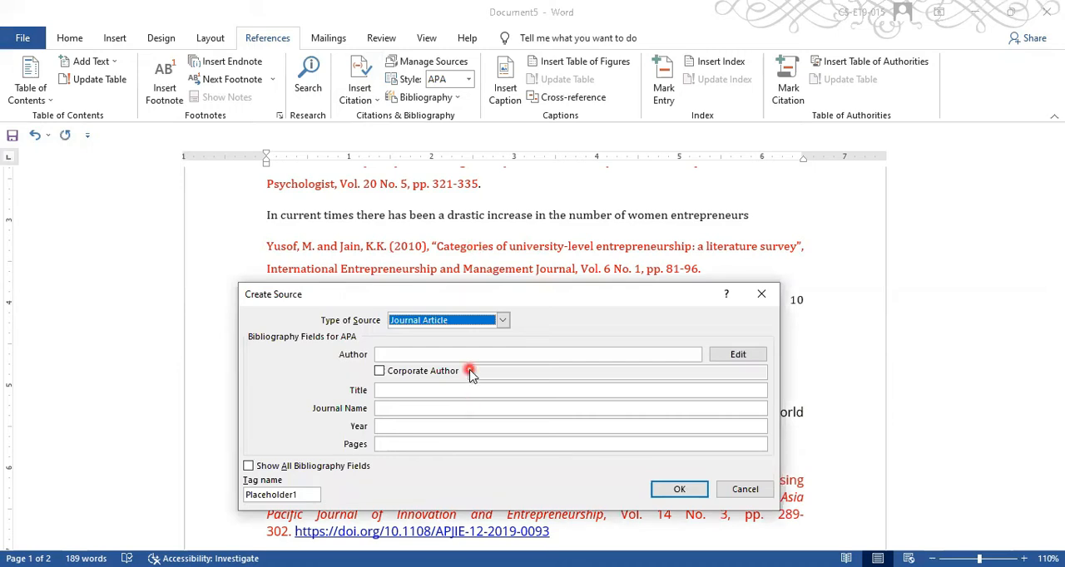
click(744, 355)
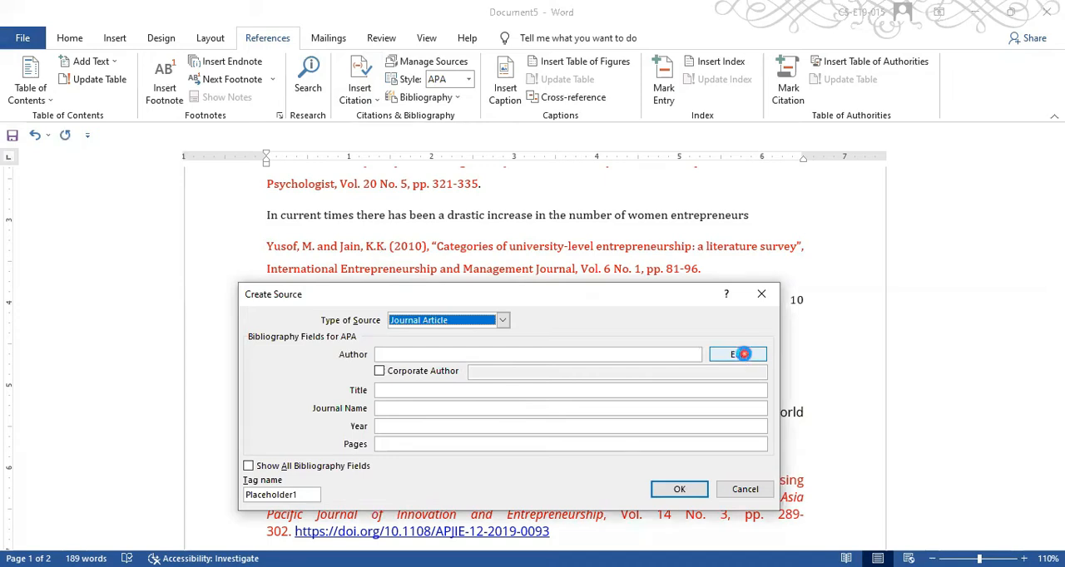
click(672, 181)
text(Yous)
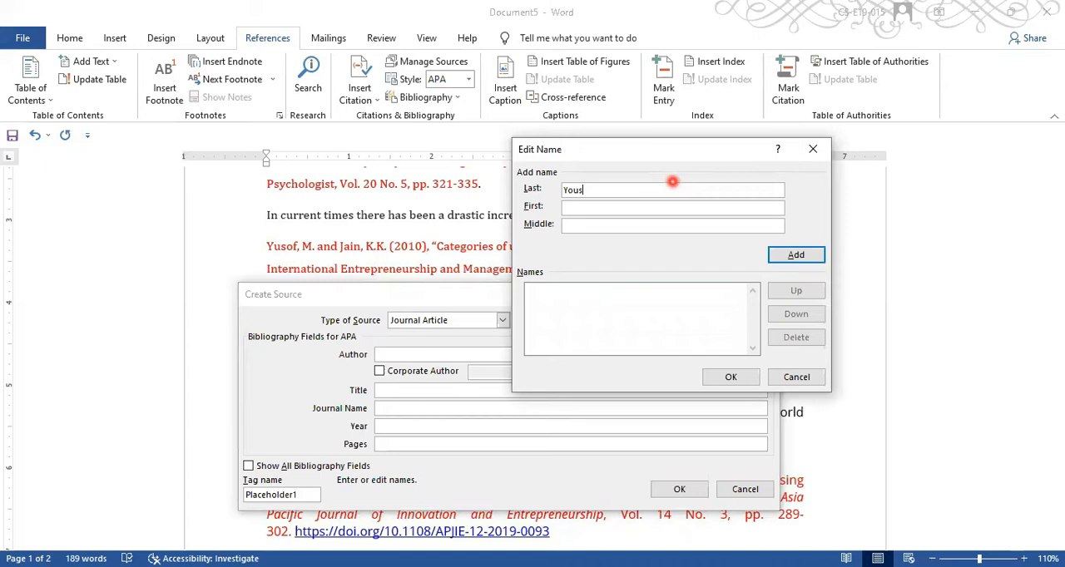
click(655, 212)
text(M)
click(796, 255)
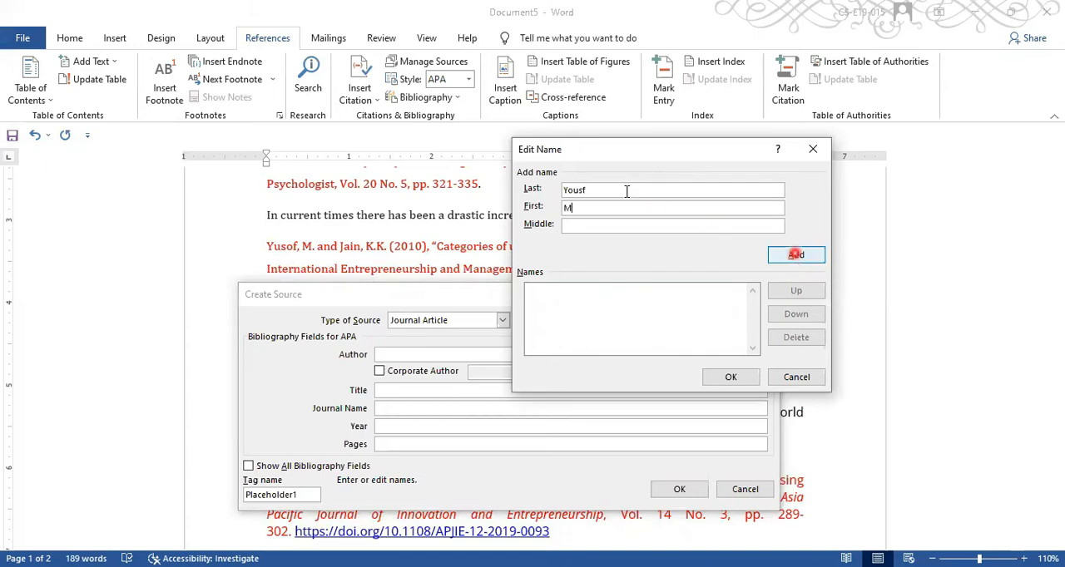
- Add the second author's last name, first initial and middle initial to the source's author list
click(625, 190)
text(Jain)
click(618, 204)
text(K.)
click(609, 222)
text(K.)
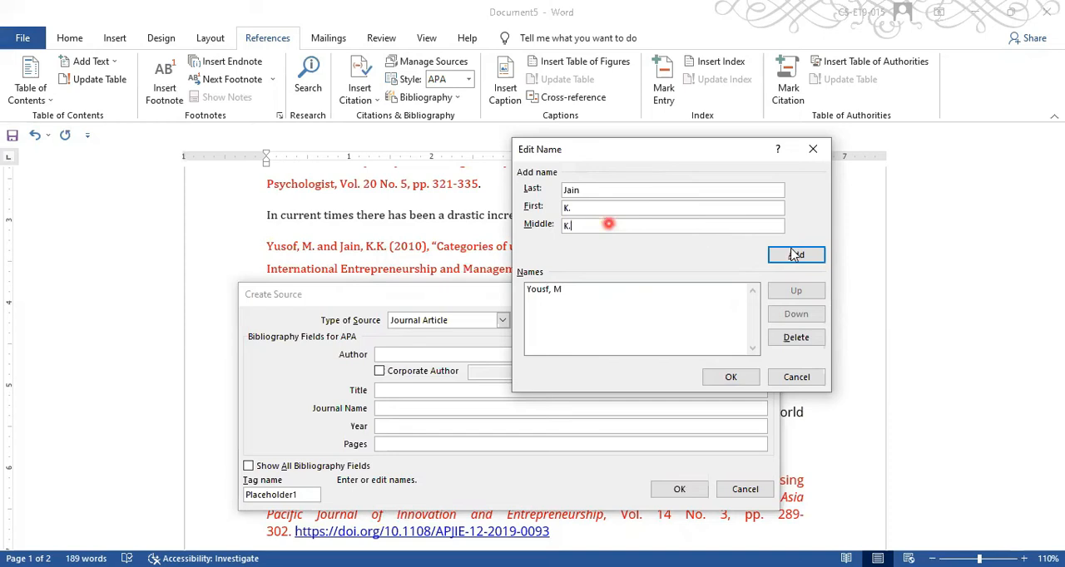
click(794, 254)
- Select the second author to check the ordering options, keep the author order and accept the list
click(583, 314)
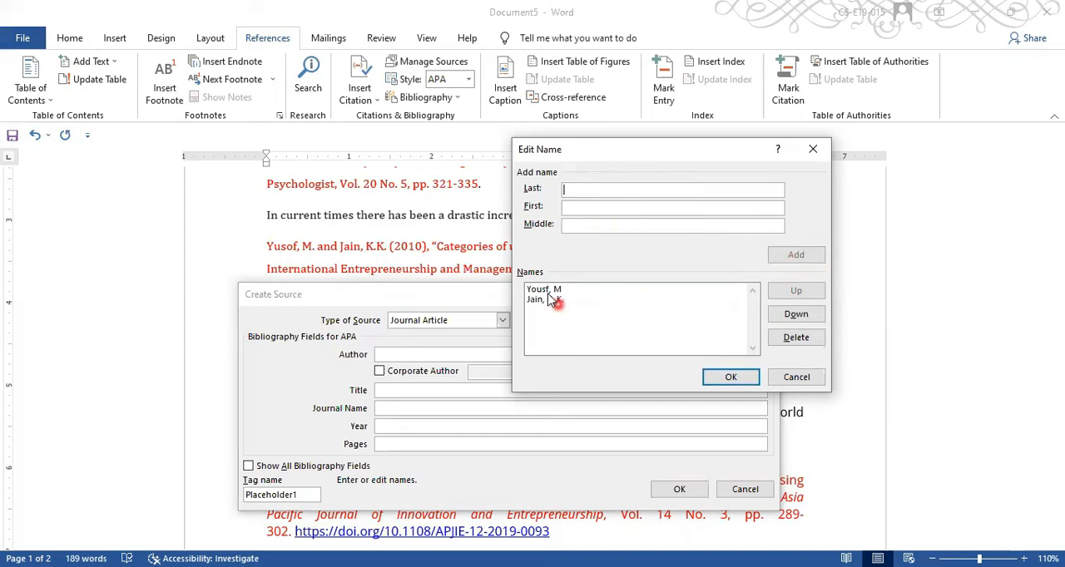
click(546, 306)
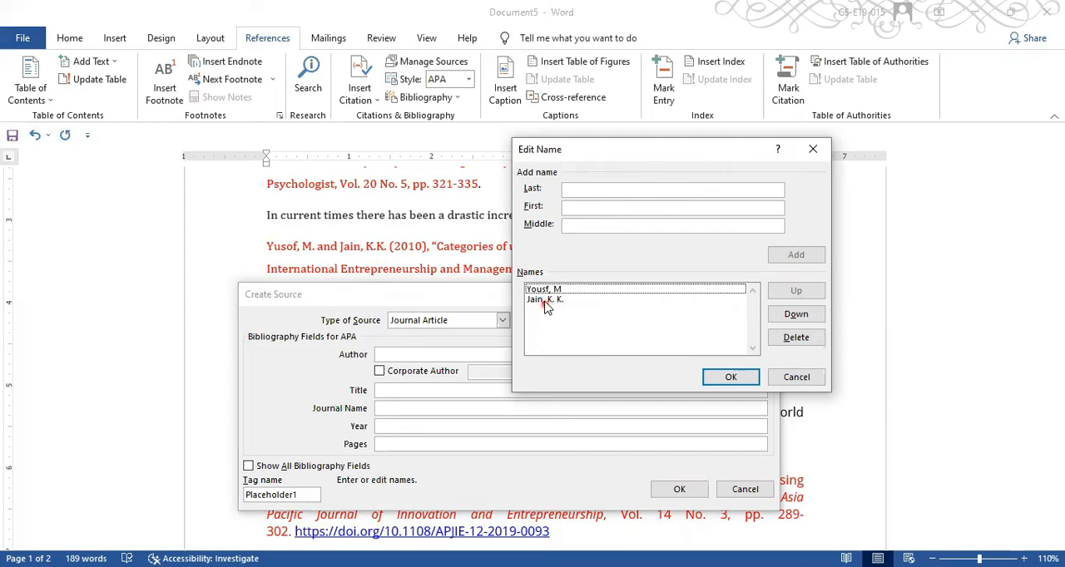
click(546, 306)
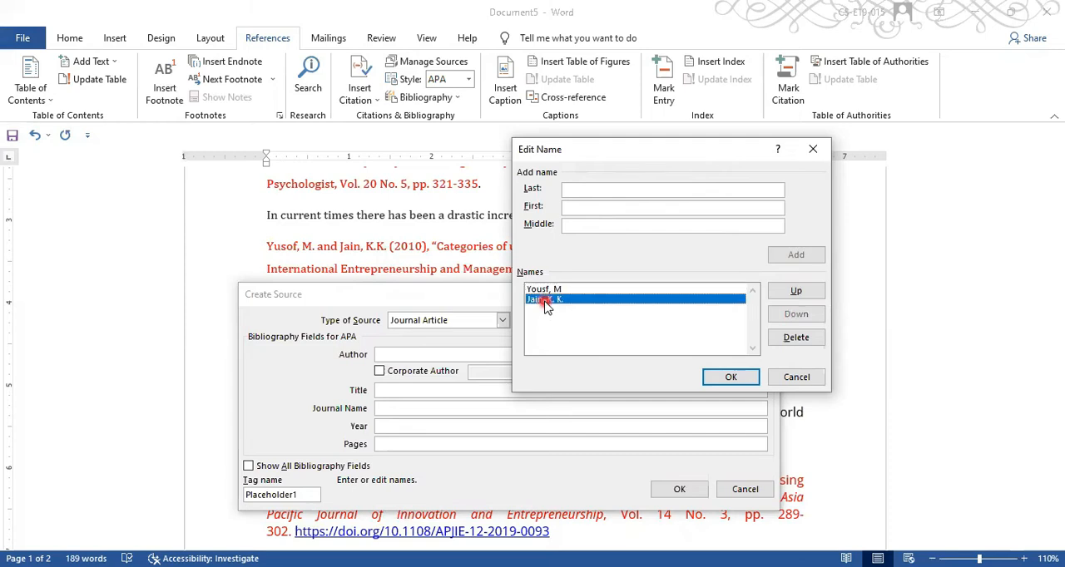
click(807, 301)
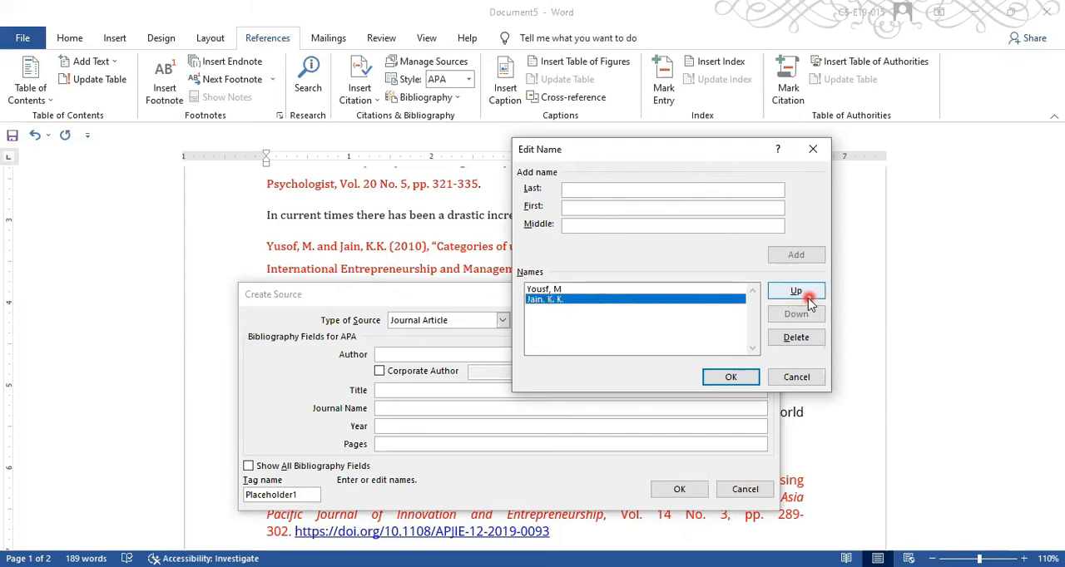
click(803, 317)
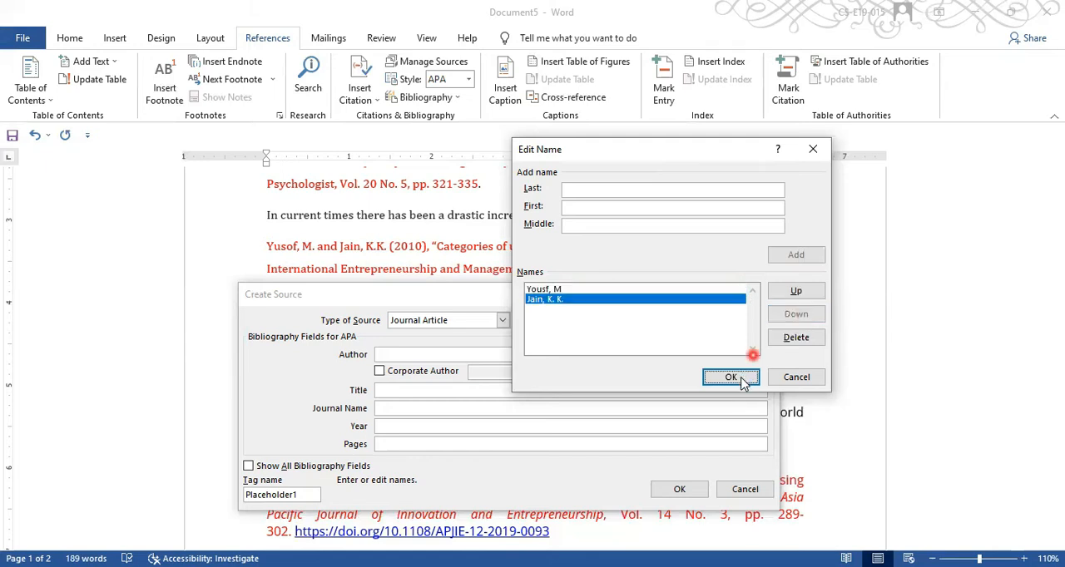
click(740, 379)
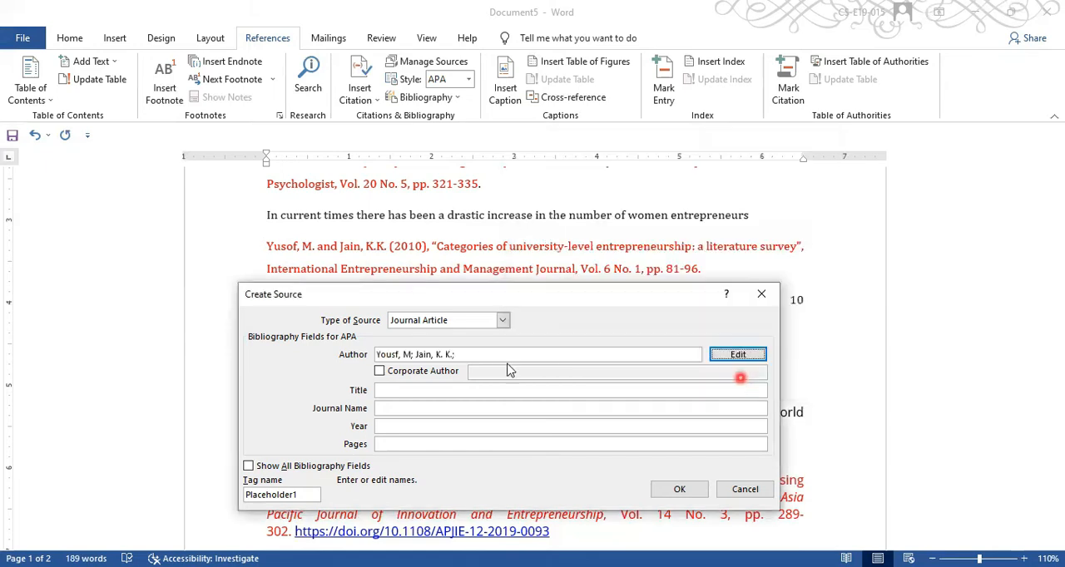
- Set the title to Categories of university-level entrepreneurship: a literature survey and the journal name to International Entrepreneurship and Management Journal
click(443, 401)
click(439, 391)
text(Categories of university-level entrepreneurship: a literature survey)
click(432, 407)
click(433, 409)
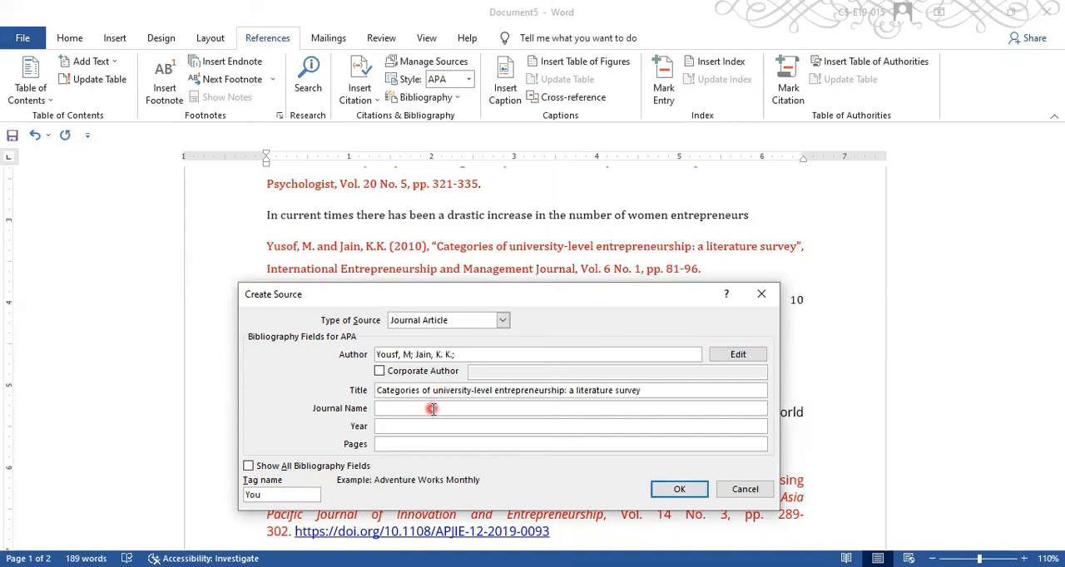
text(International Entrepreneurship and Management Journal)
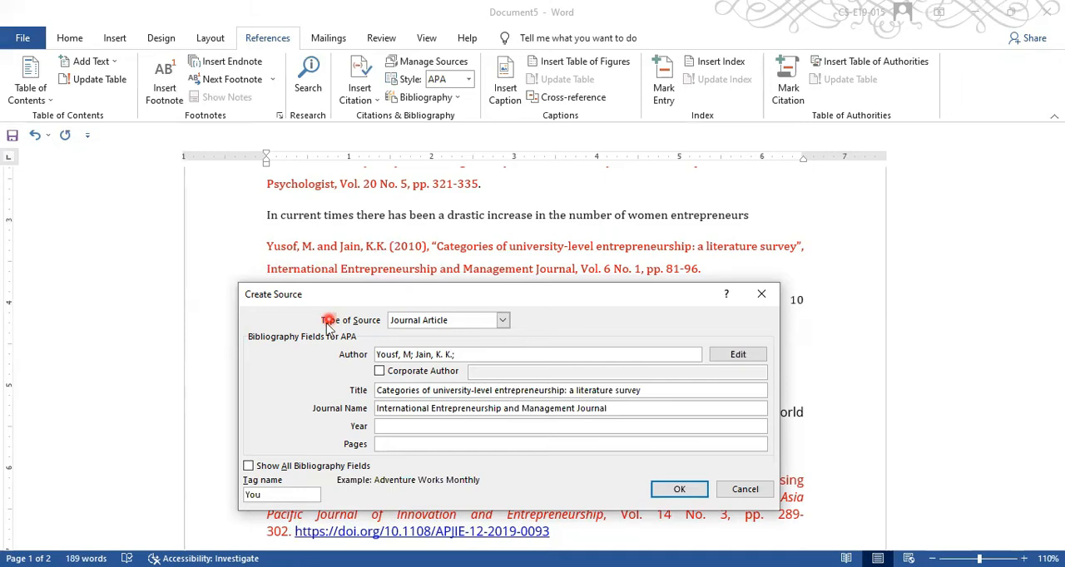
- Set the source's year to 2010 and its pages to 81-96
click(388, 424)
text(2010)
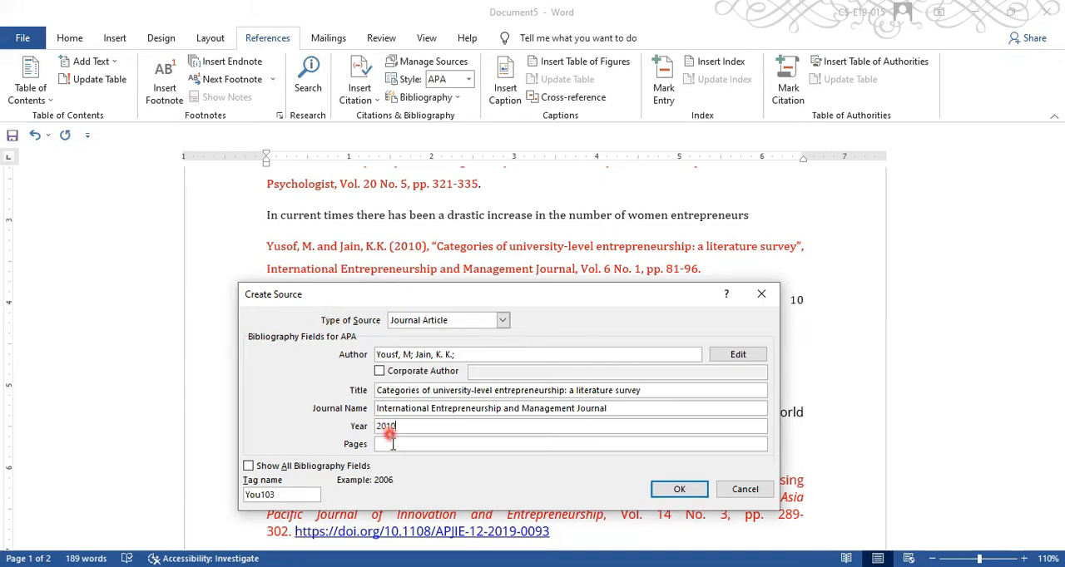
click(391, 445)
text(81-96)
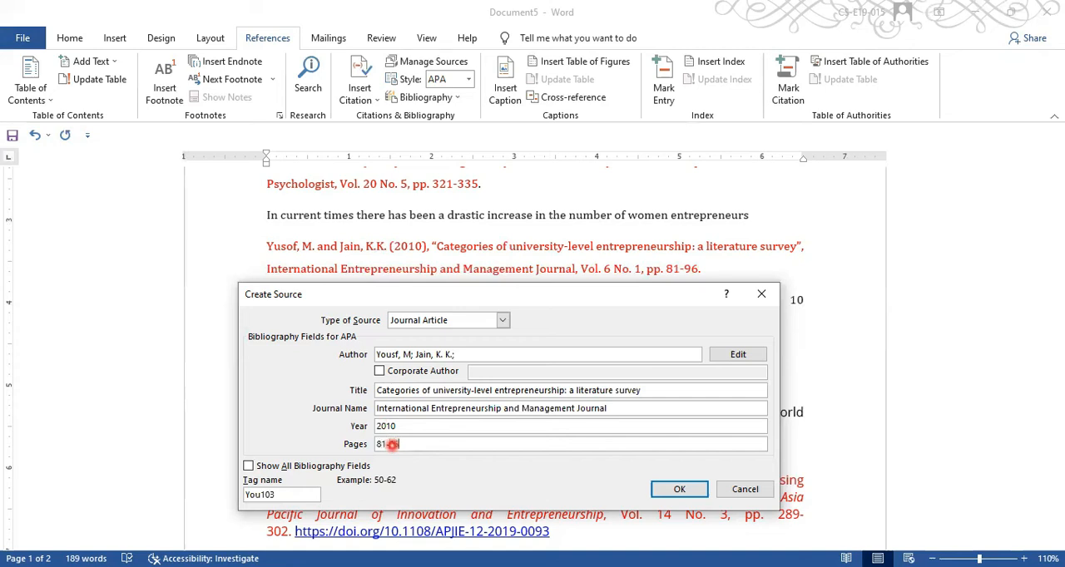
- Show all bibliography fields, set the volume to 6 and the issue to 1, and save the source with its citation
click(341, 468)
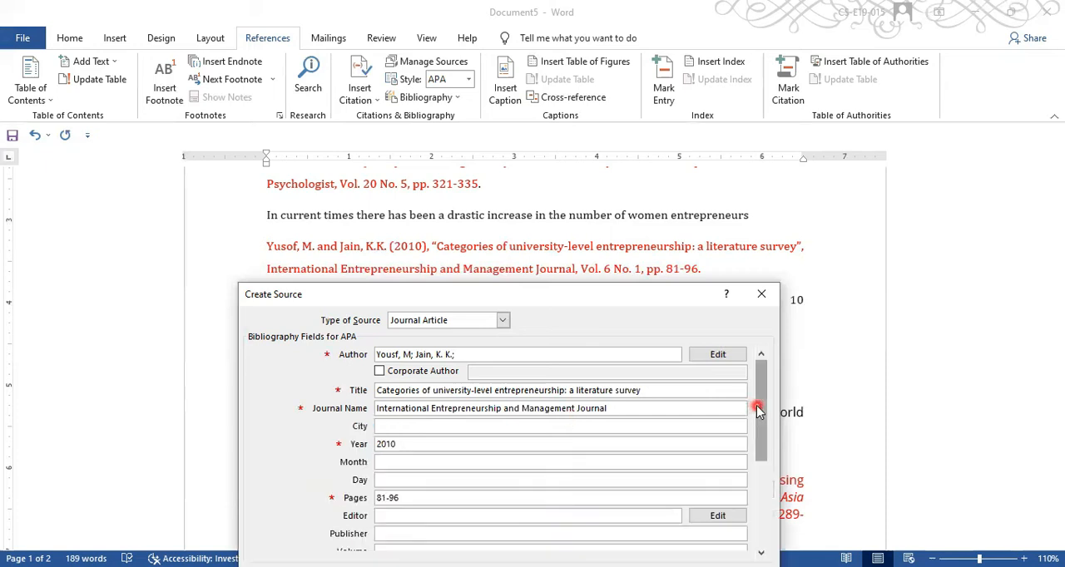
drag(765, 489, 763, 520)
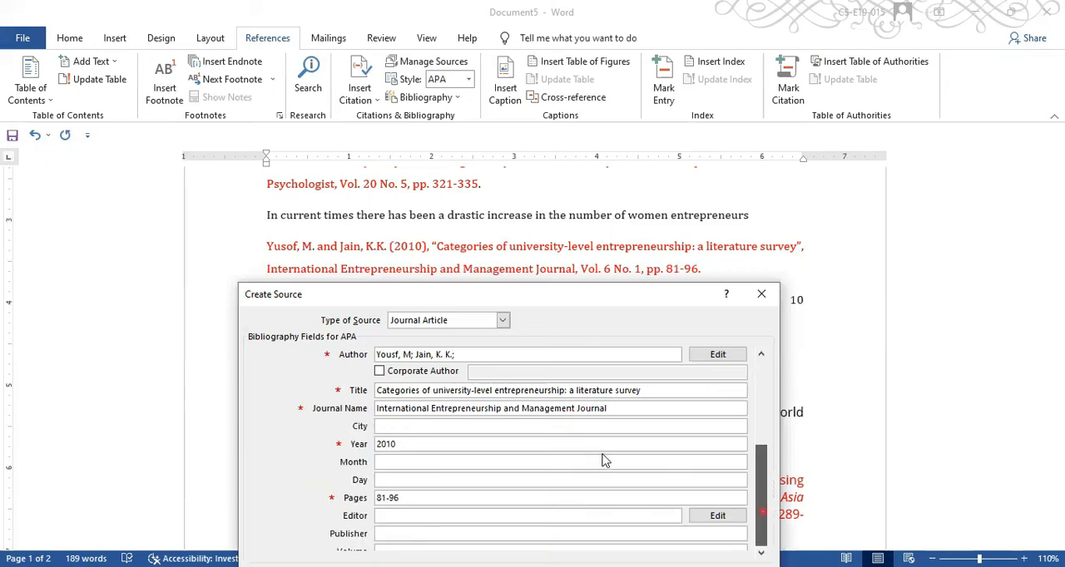
click(418, 373)
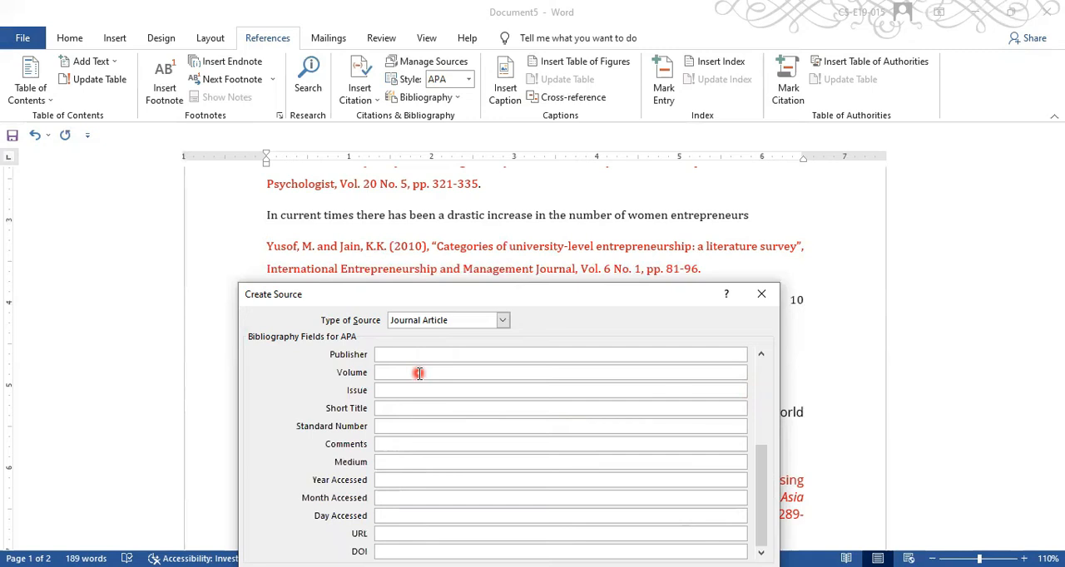
text(6)
click(411, 394)
text(1)
key(Return)
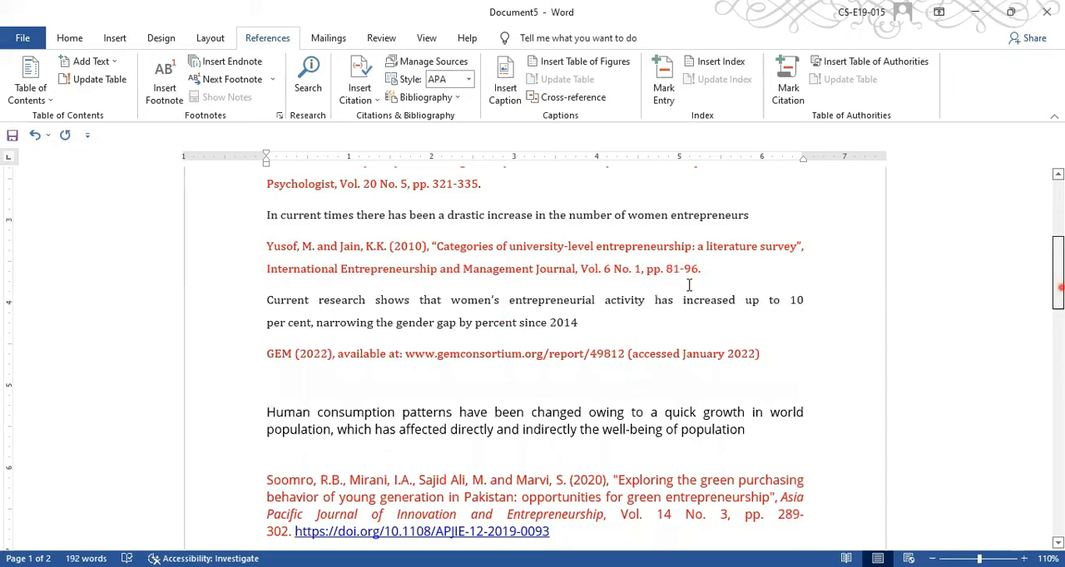
- Locate the 2010 two-author citation in the opening paragraph and open its citation options
scroll(689, 286, up, 5)
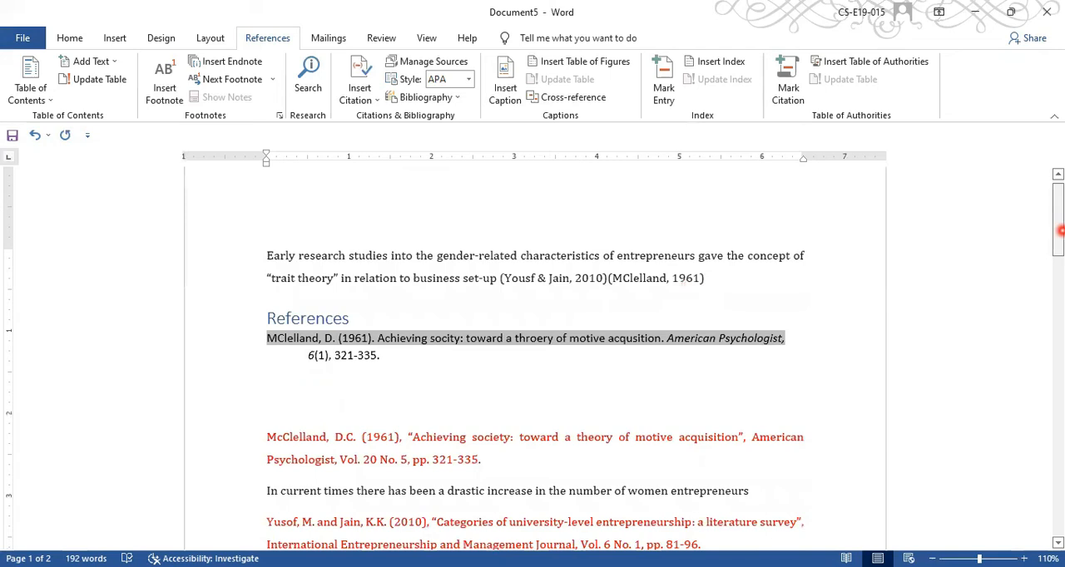
drag(1060, 231, 1060, 281)
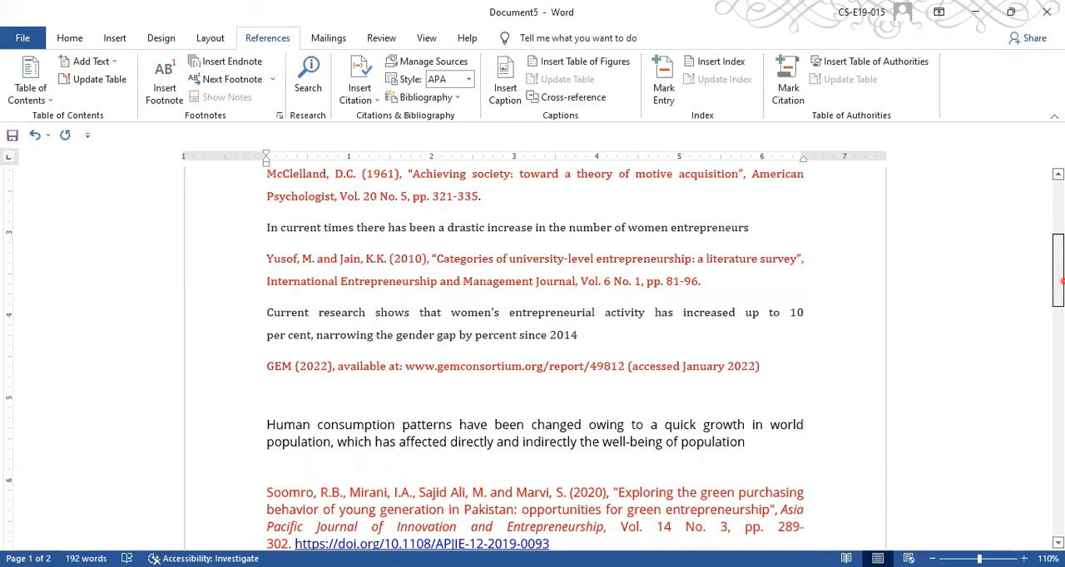
click(699, 366)
scroll(757, 299, up, 2)
click(757, 298)
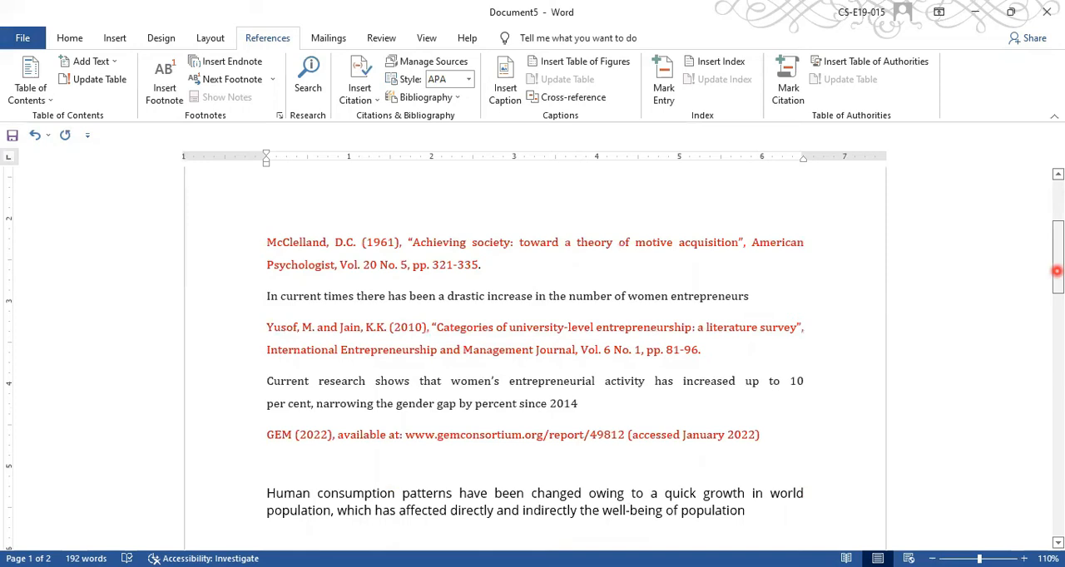
scroll(680, 225, up, 2)
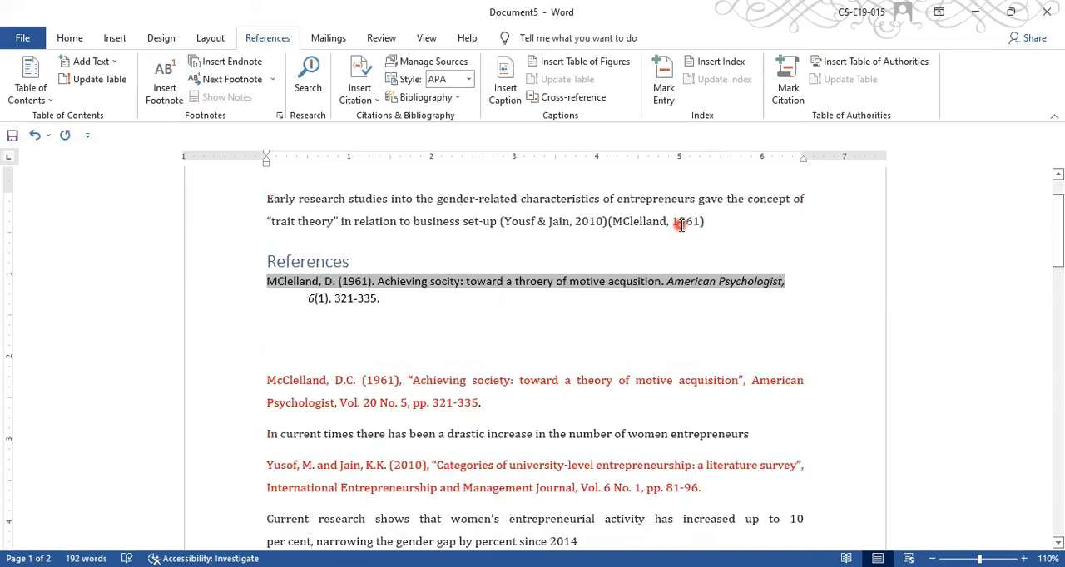
click(680, 225)
click(607, 222)
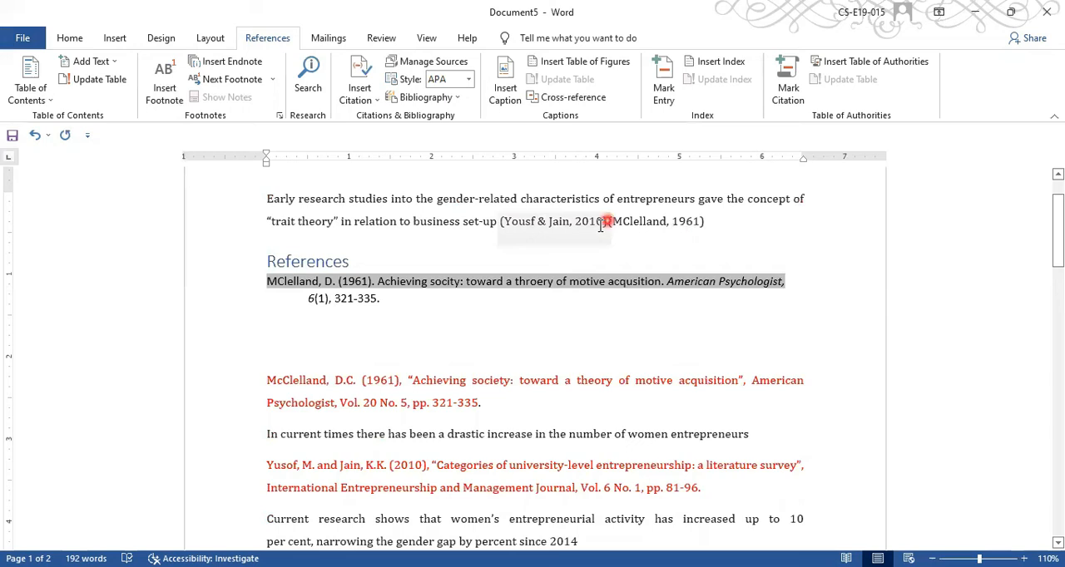
click(599, 223)
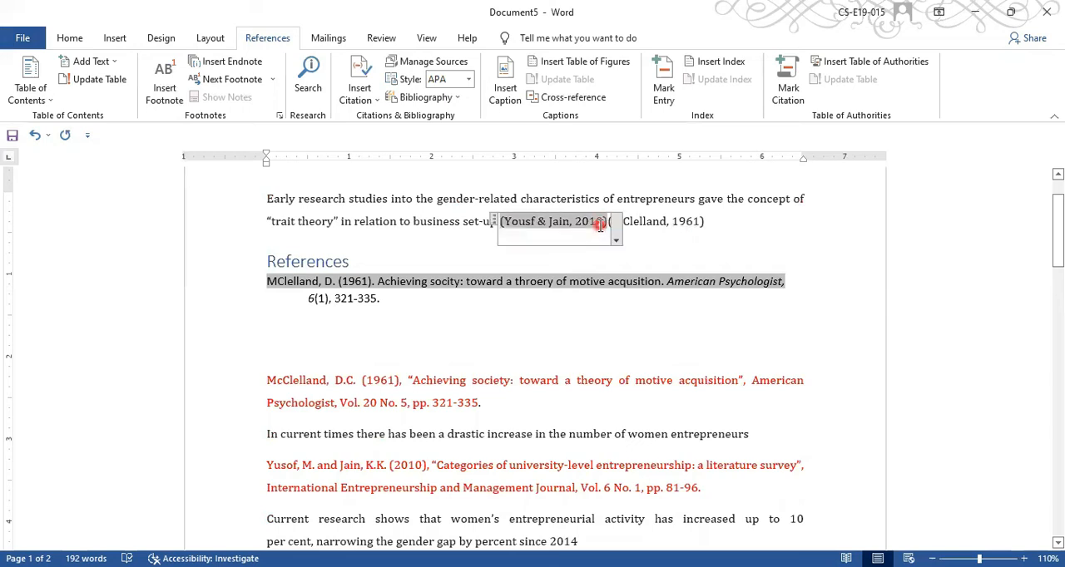
click(616, 241)
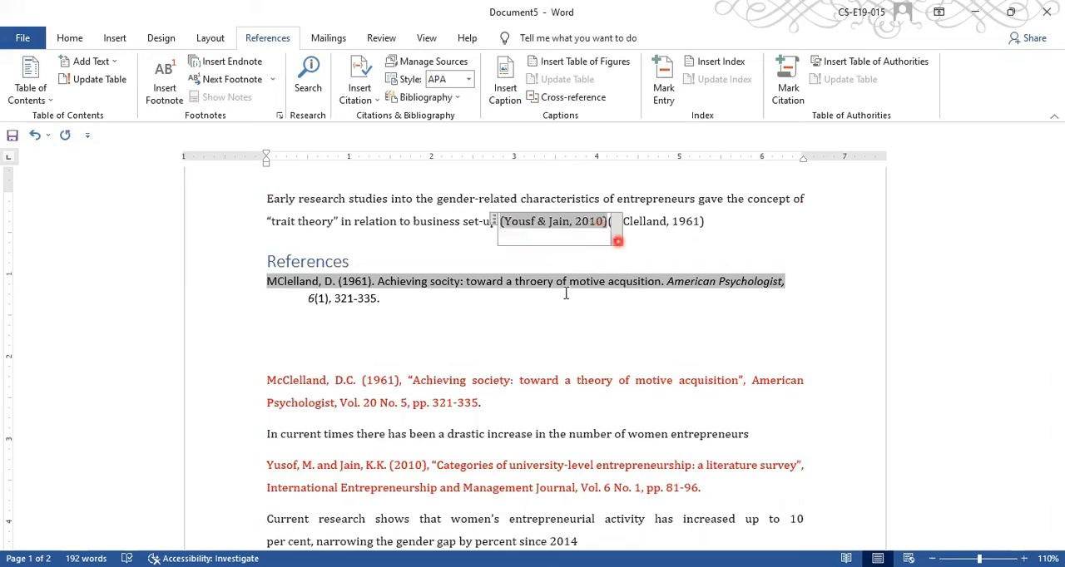
- Cut the 2010 two-author citation out of the opening paragraph, ahead of the 1961 citation
click(497, 222)
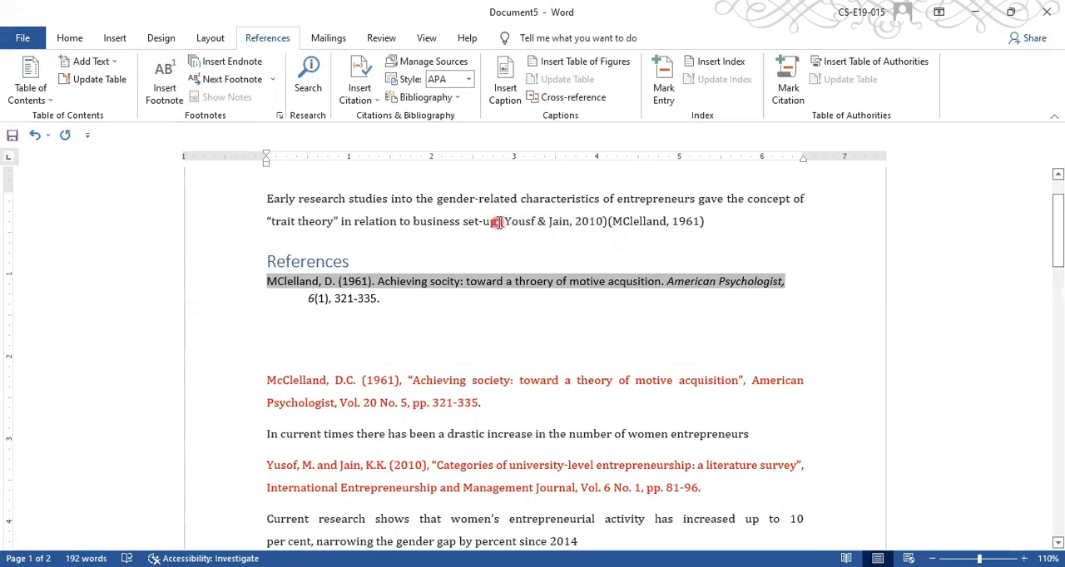
click(599, 215)
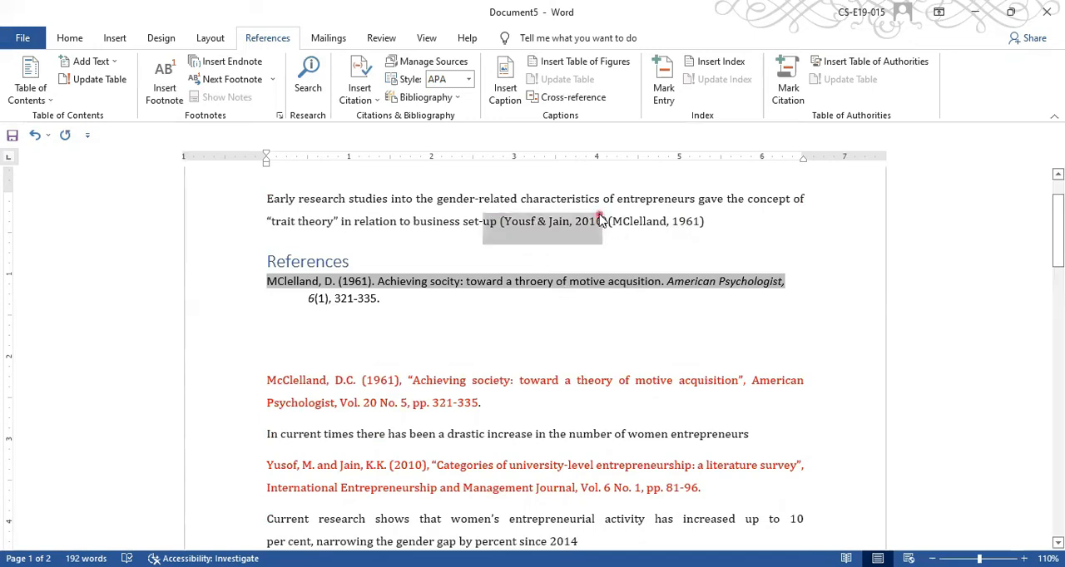
click(503, 221)
drag(503, 221, 608, 222)
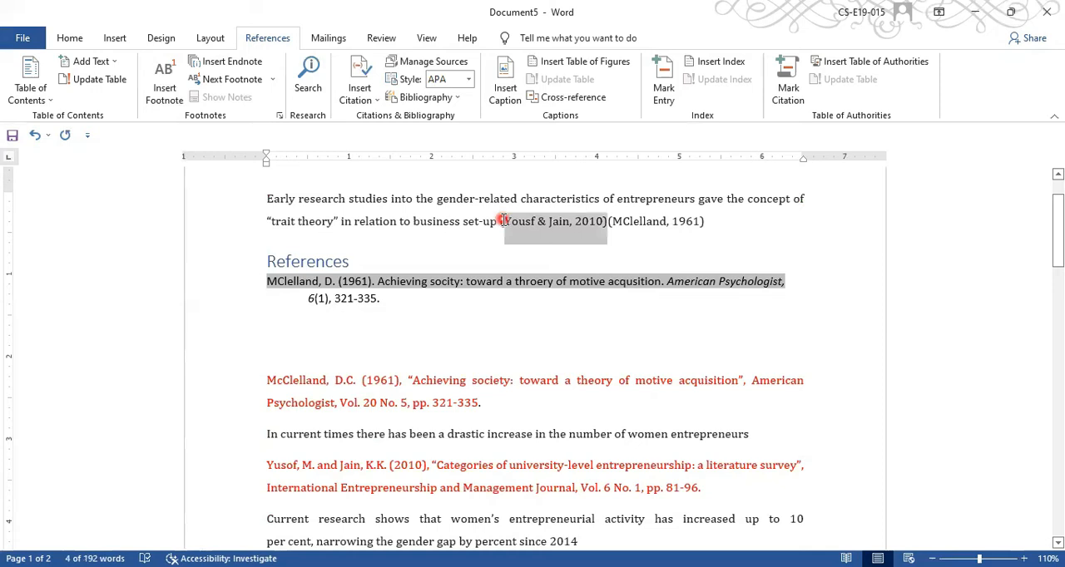
key(Delete)
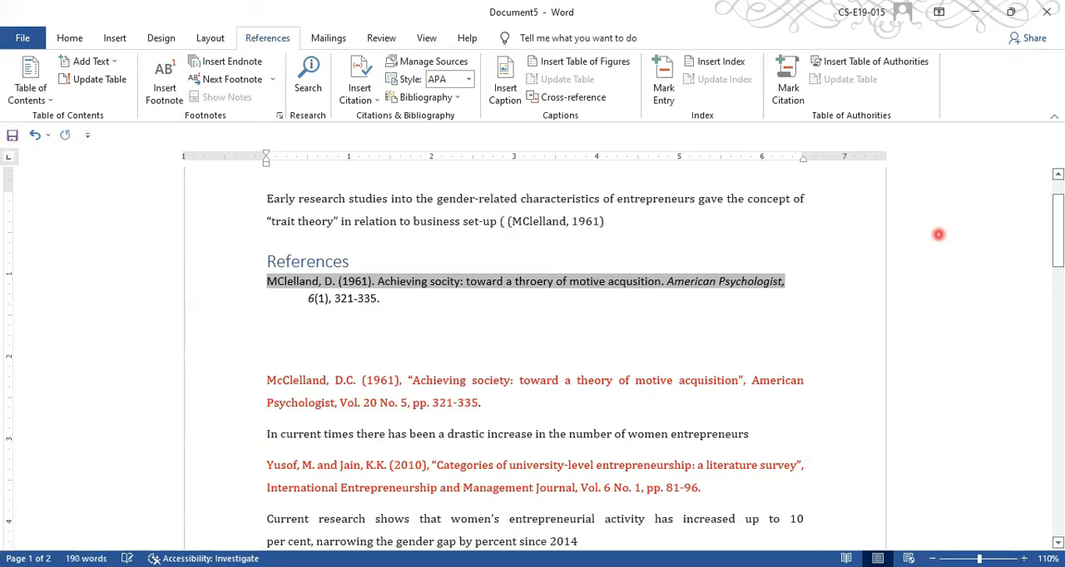
- Paste the 2010 citation after "number of women entrepreneurs", separated by a space, and insert a References bibliography there
scroll(760, 286, down, 3)
click(760, 285)
text((Yousf & Jain, 2010))
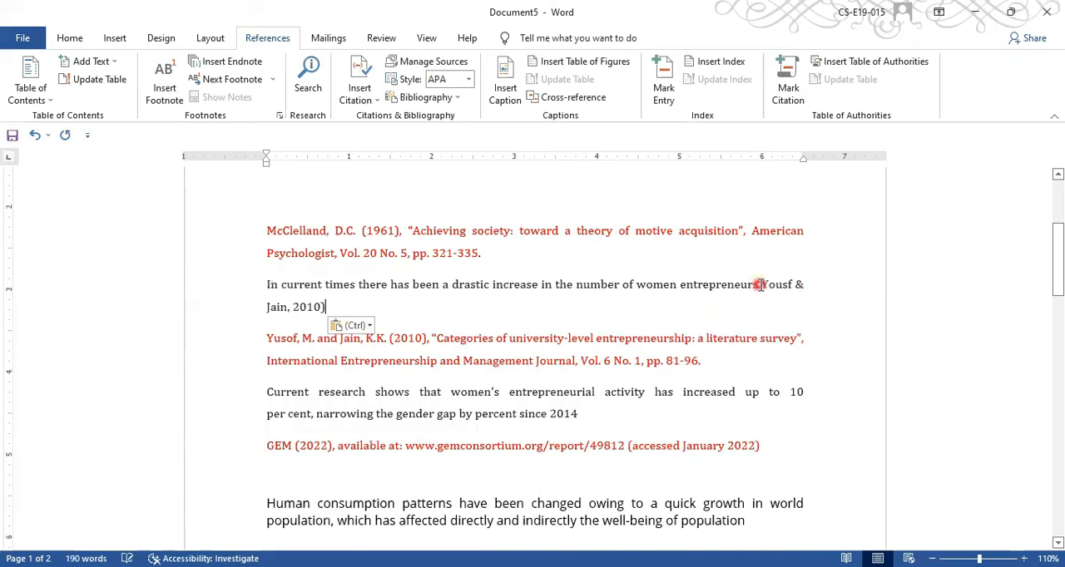
click(754, 307)
click(764, 284)
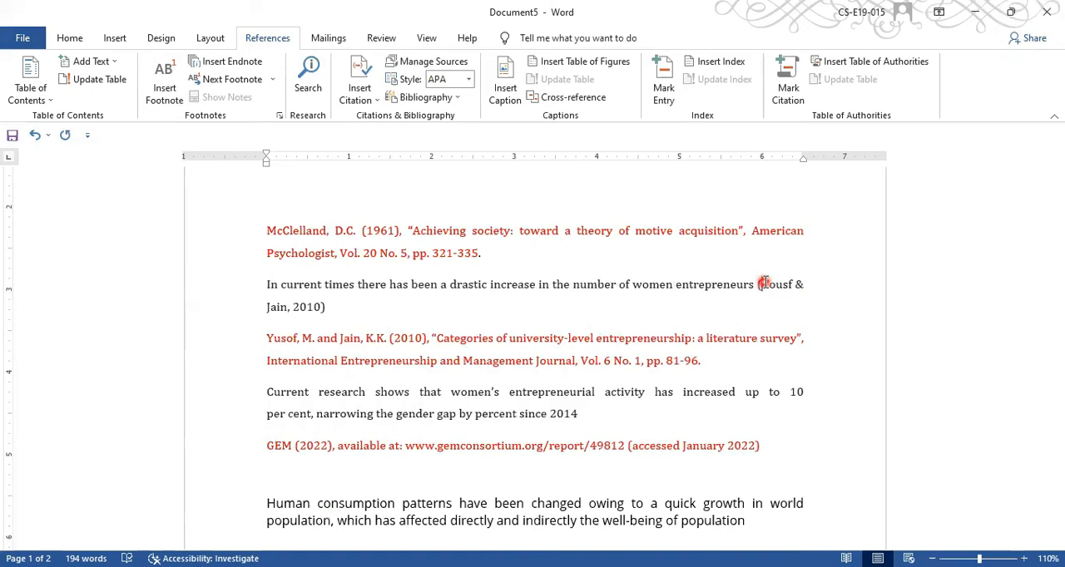
click(360, 100)
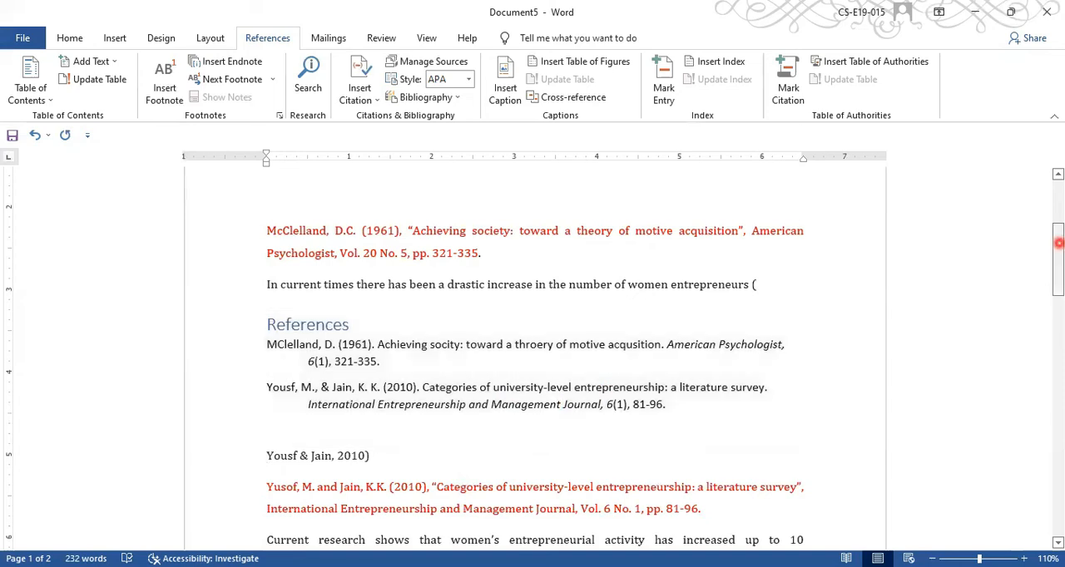
- Start a new citation source after "gender gap by percent since 2014" and set its source type to Web site
scroll(499, 334, down, 3)
click(586, 309)
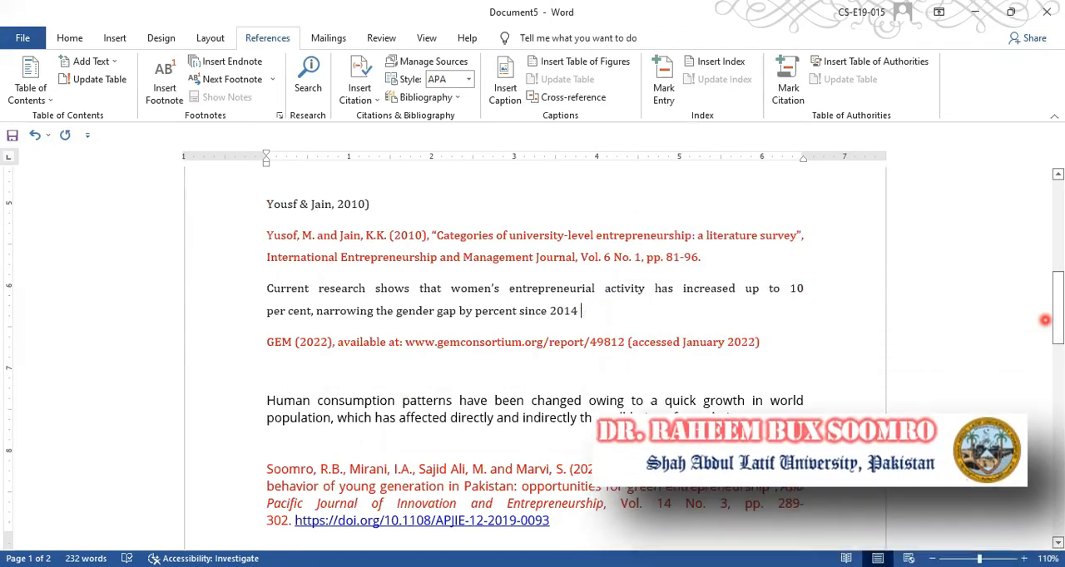
drag(1061, 306, 1061, 329)
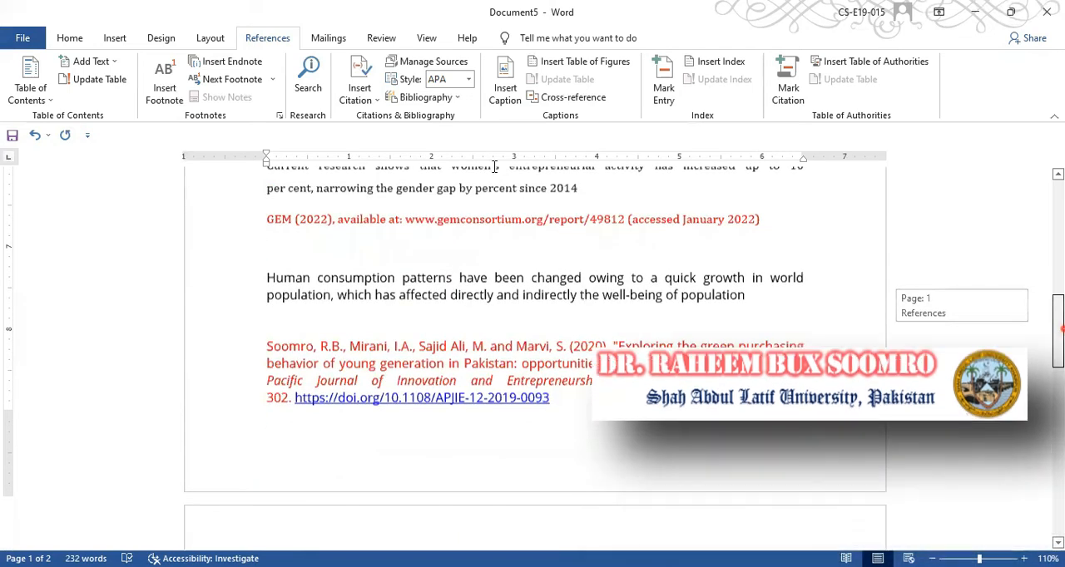
click(360, 91)
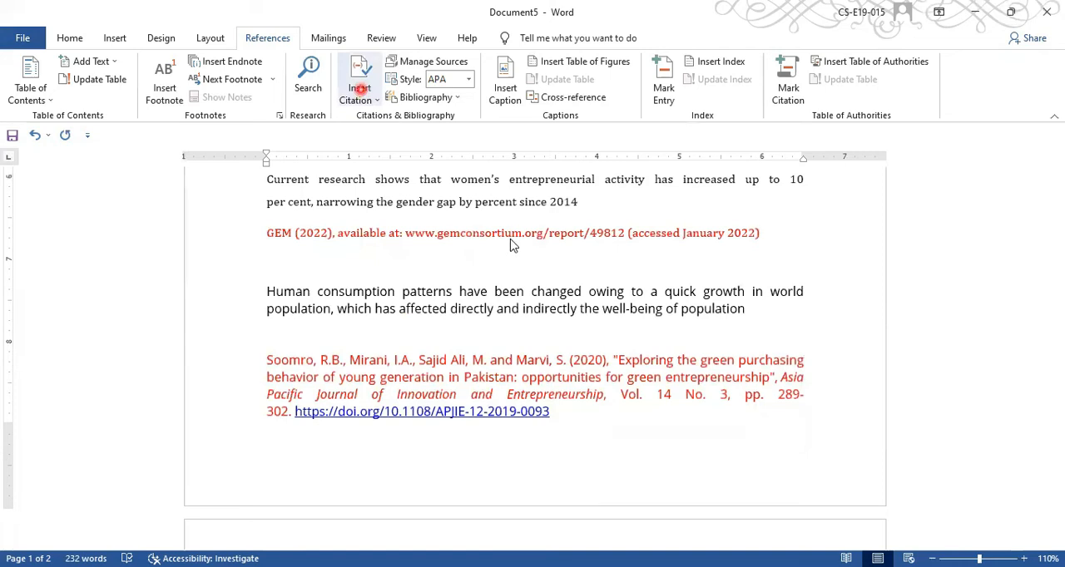
click(500, 330)
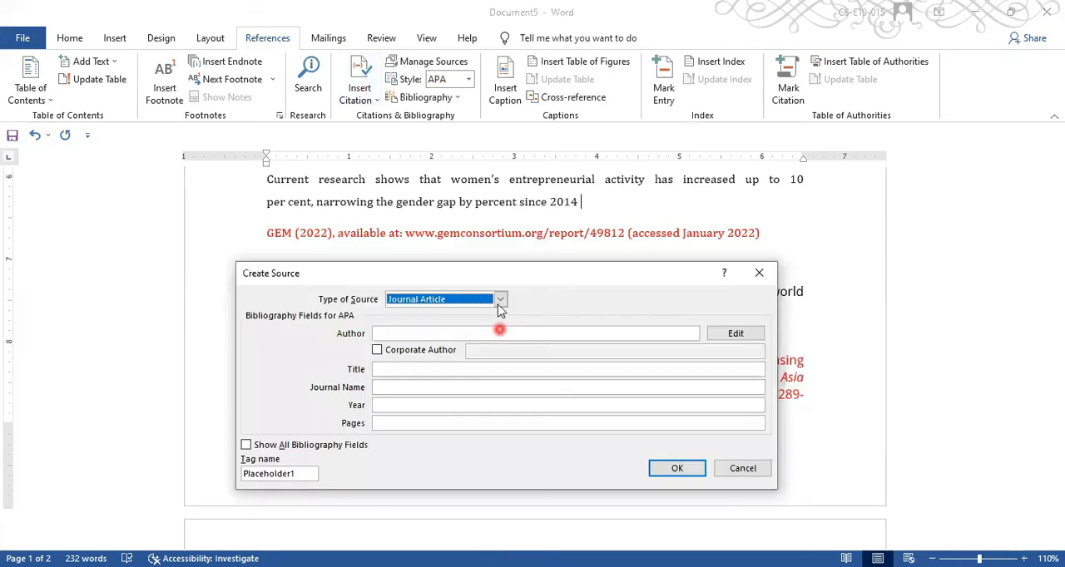
click(501, 300)
click(500, 299)
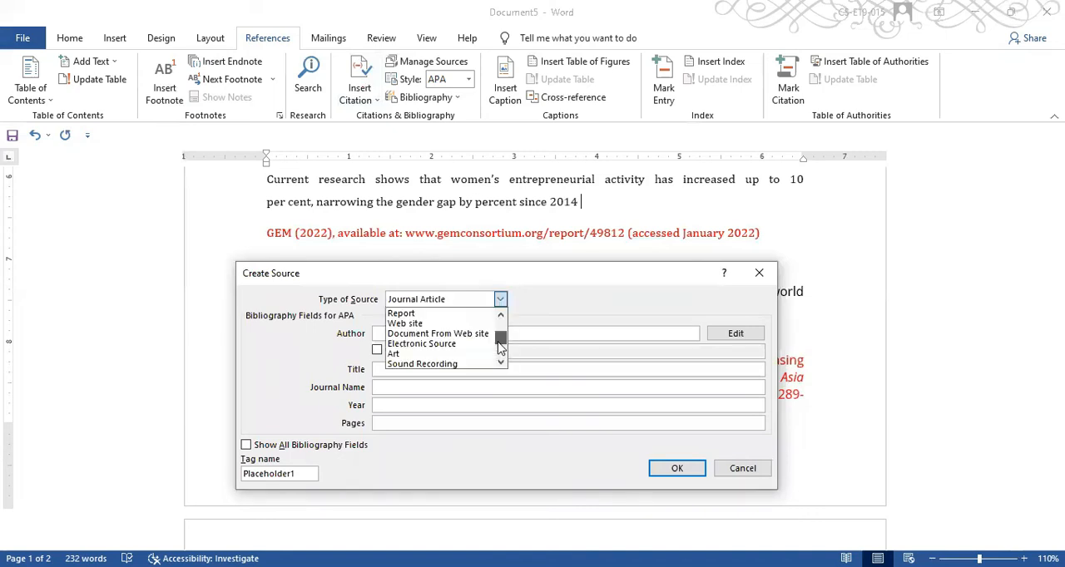
click(454, 324)
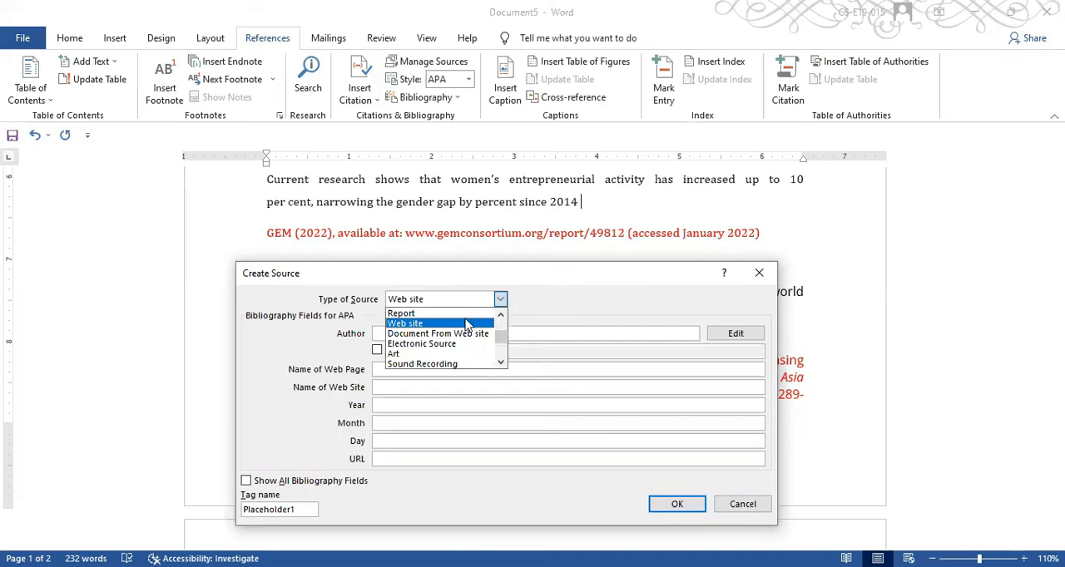
click(466, 324)
- Set the source's author to GEM and both the web page and web site names to Global Entrepreneurship Monitor
click(454, 333)
text(GEM)
click(434, 370)
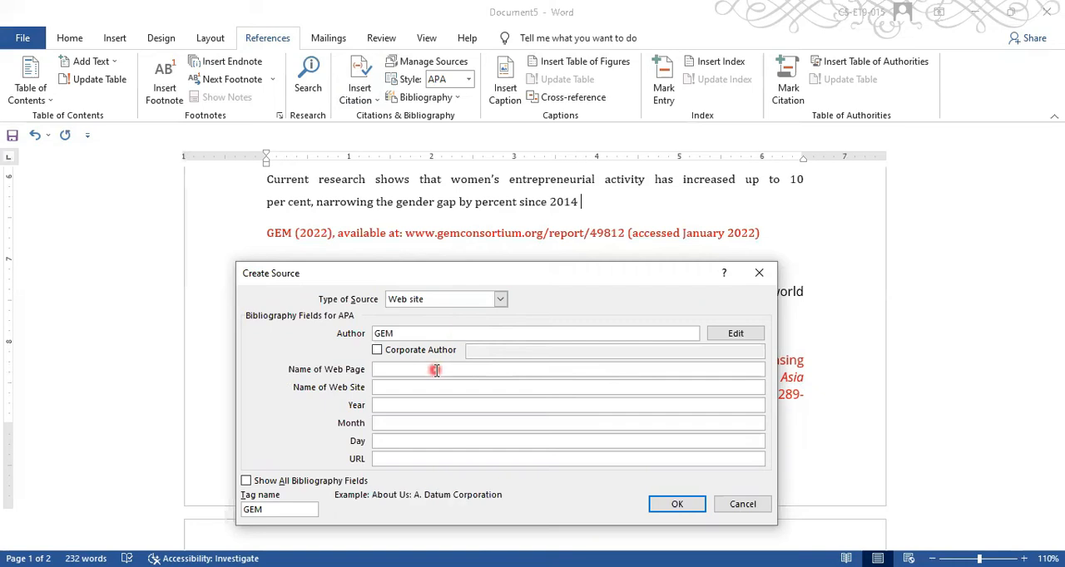
text(Global Entrepreneurship Monitor)
key(ctrl+c)
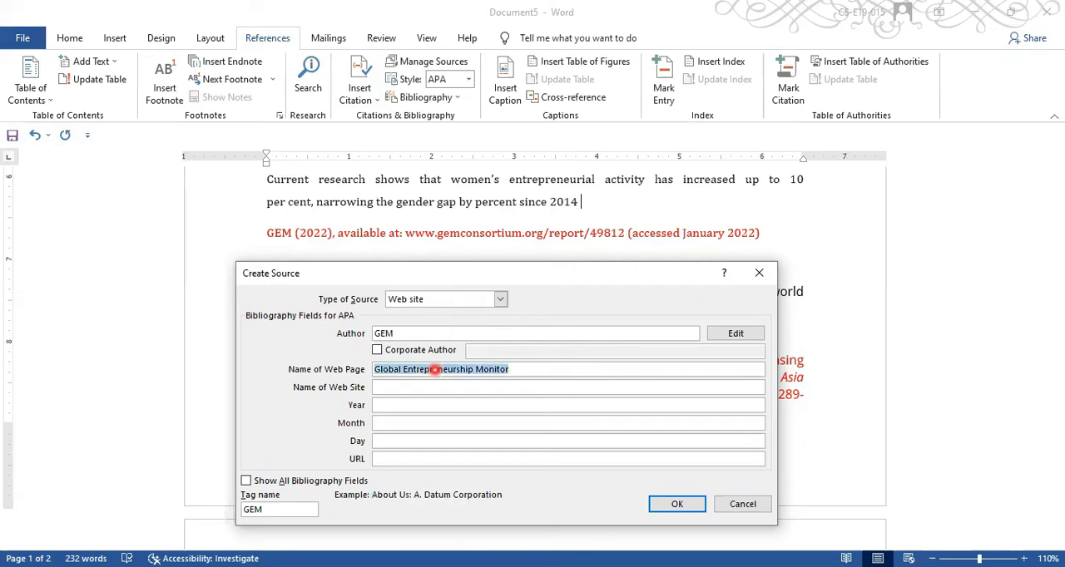
click(431, 387)
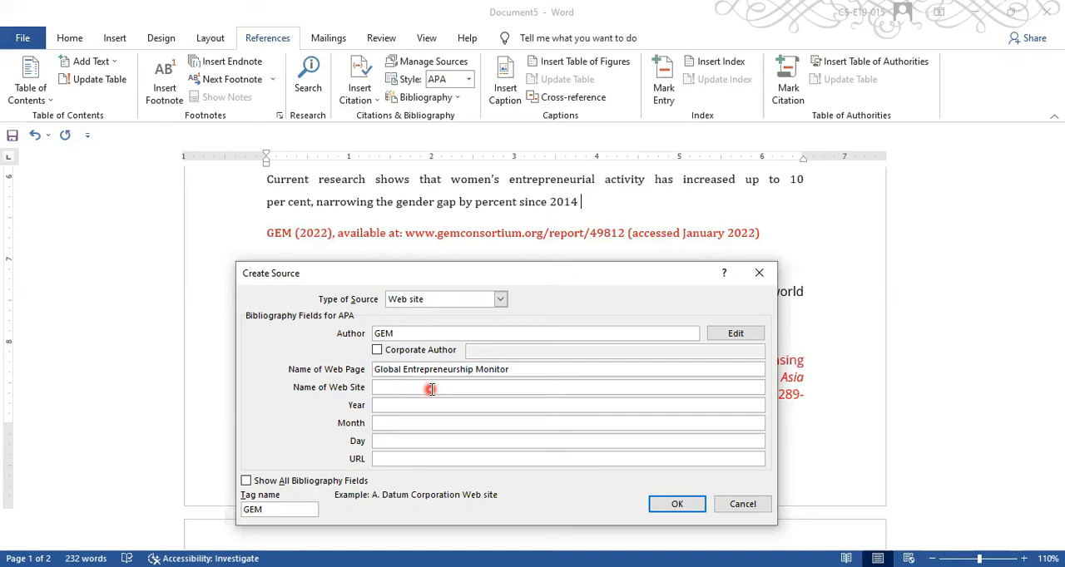
key(ctrl+v)
- Set the web source's date to year 2022, month January, day 14
click(427, 405)
text(2022)
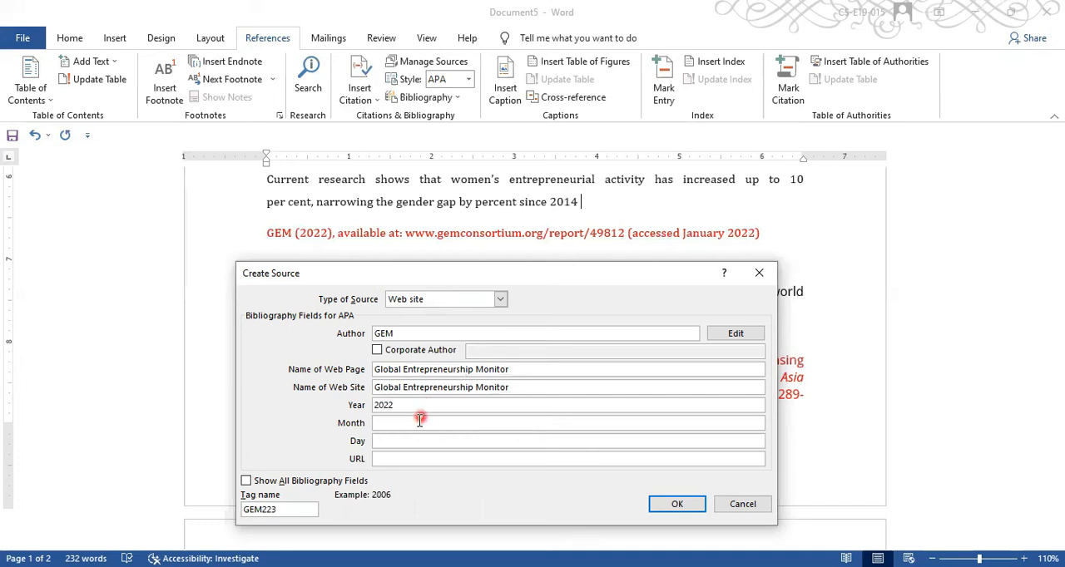
click(420, 420)
text(January)
click(407, 440)
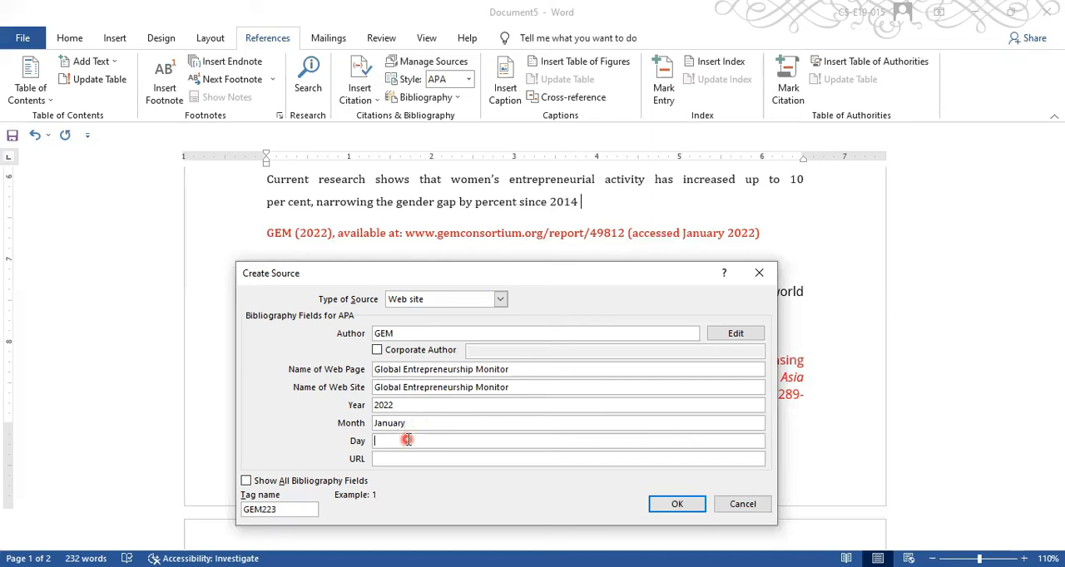
text(14)
click(402, 457)
text(www.)
key(ctrl+v)
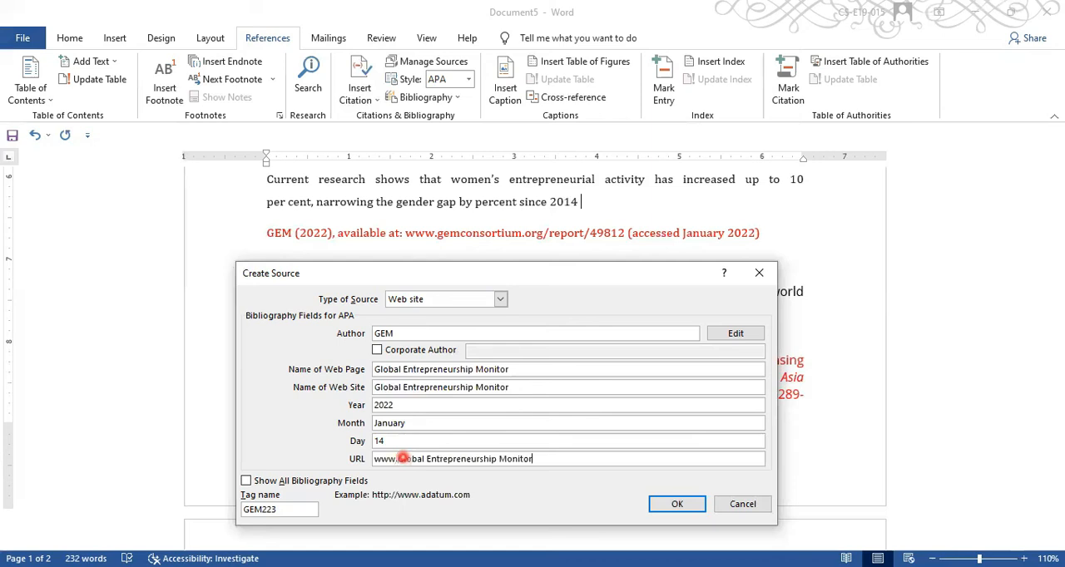
text(.org)
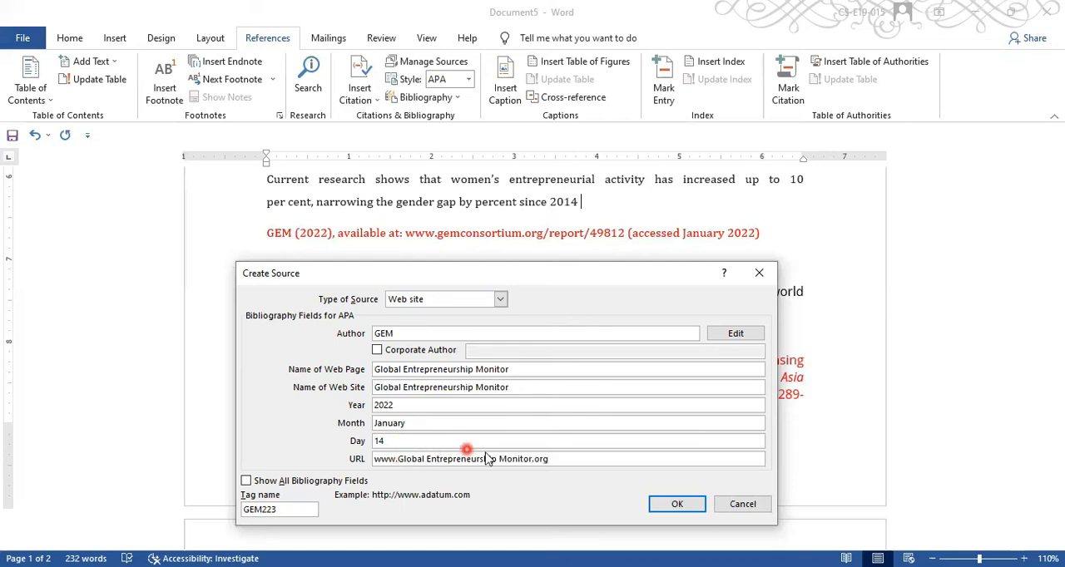
double_click(511, 457)
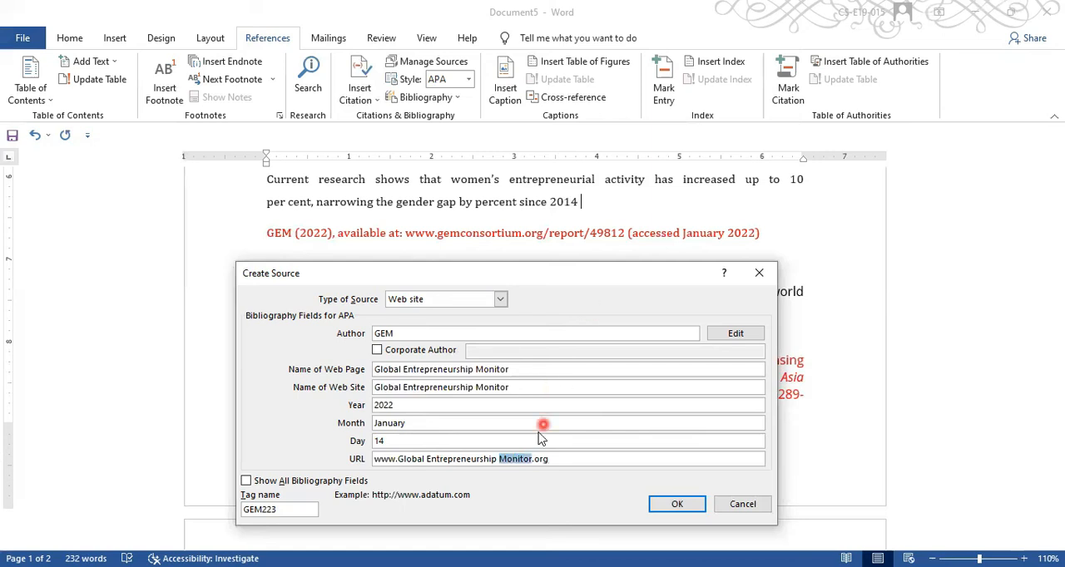
click(511, 456)
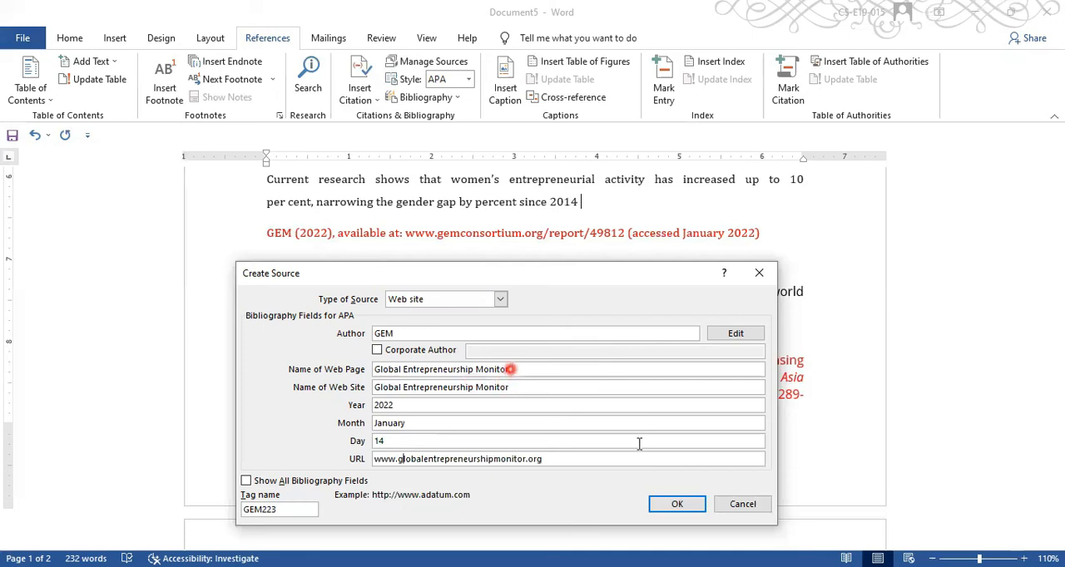
click(669, 505)
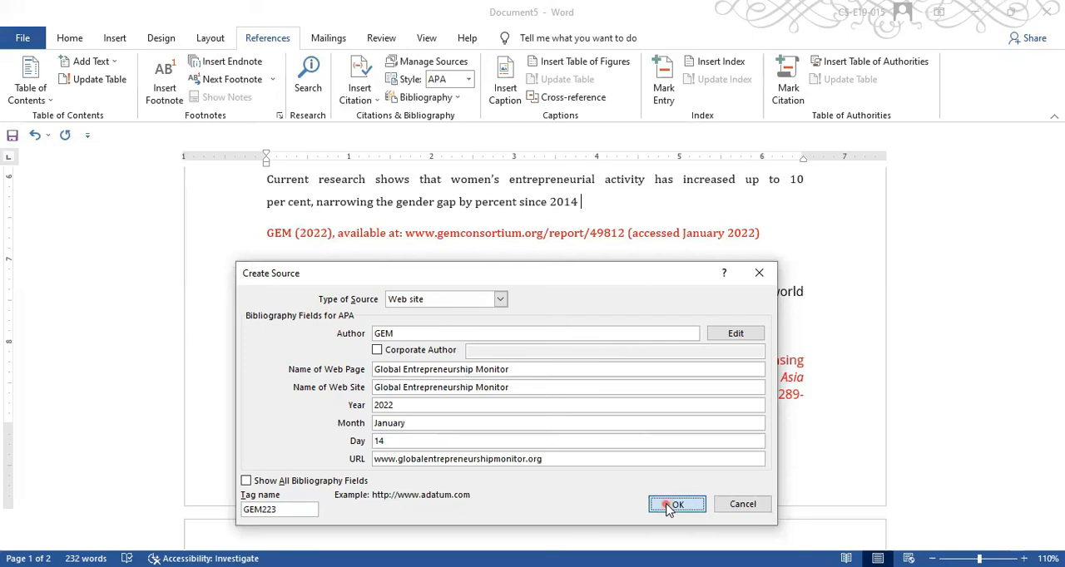
- Insert a References bibliography below the paragraph containing the GEM citation
click(603, 207)
click(634, 212)
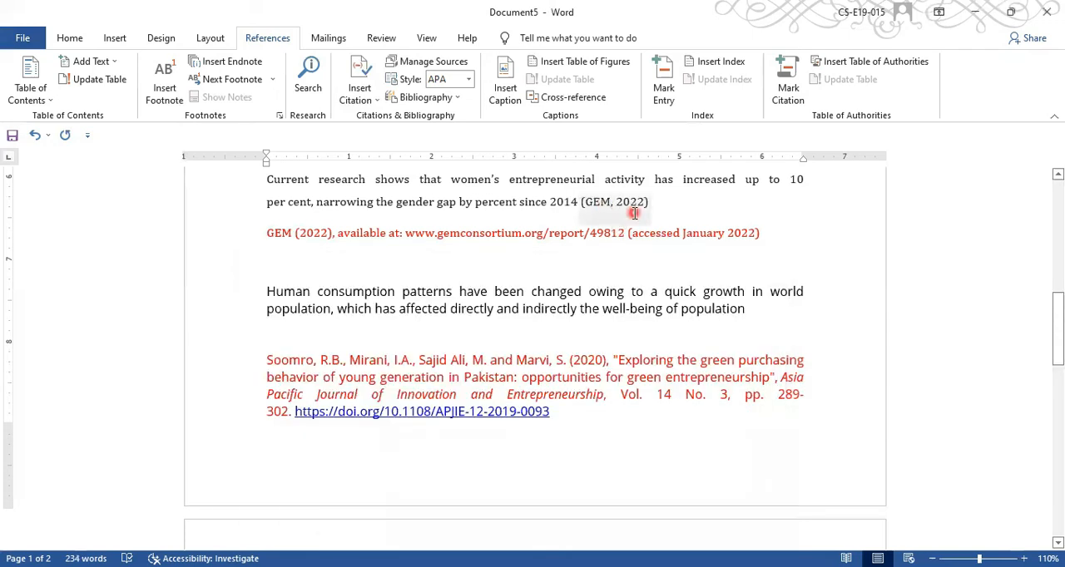
click(428, 100)
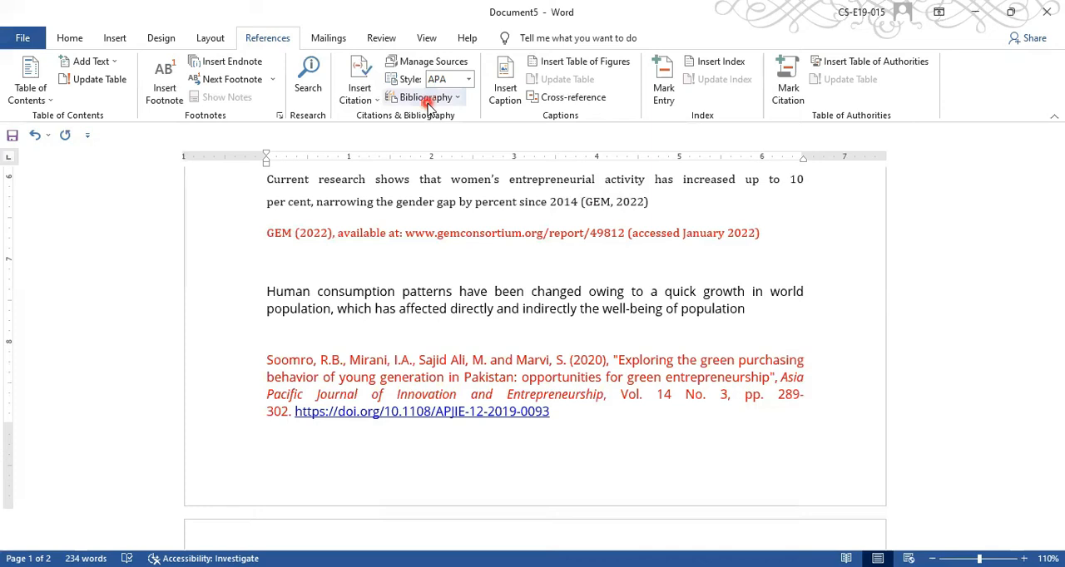
click(442, 277)
click(506, 279)
click(518, 284)
click(366, 280)
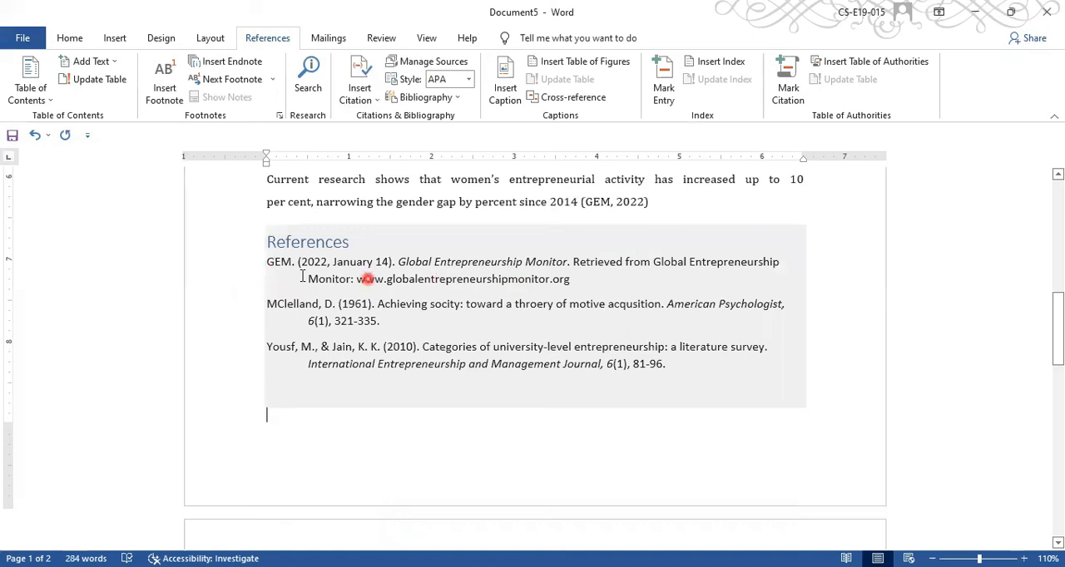
- Review the GEM website entry in the new reference list, including its date and web address
click(372, 275)
click(468, 271)
click(441, 291)
click(455, 301)
click(526, 293)
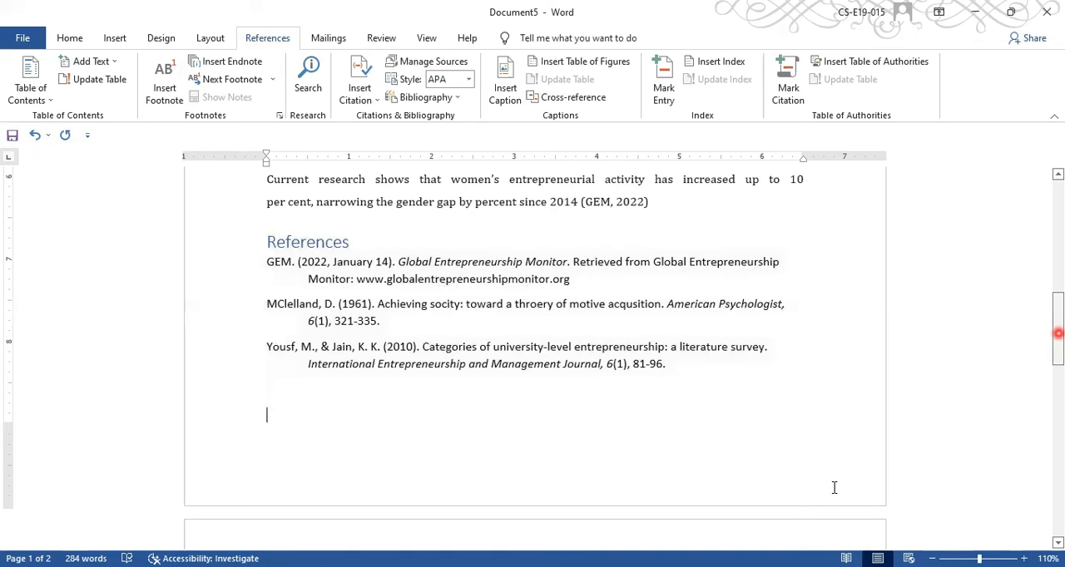
scroll(834, 487, down, 10)
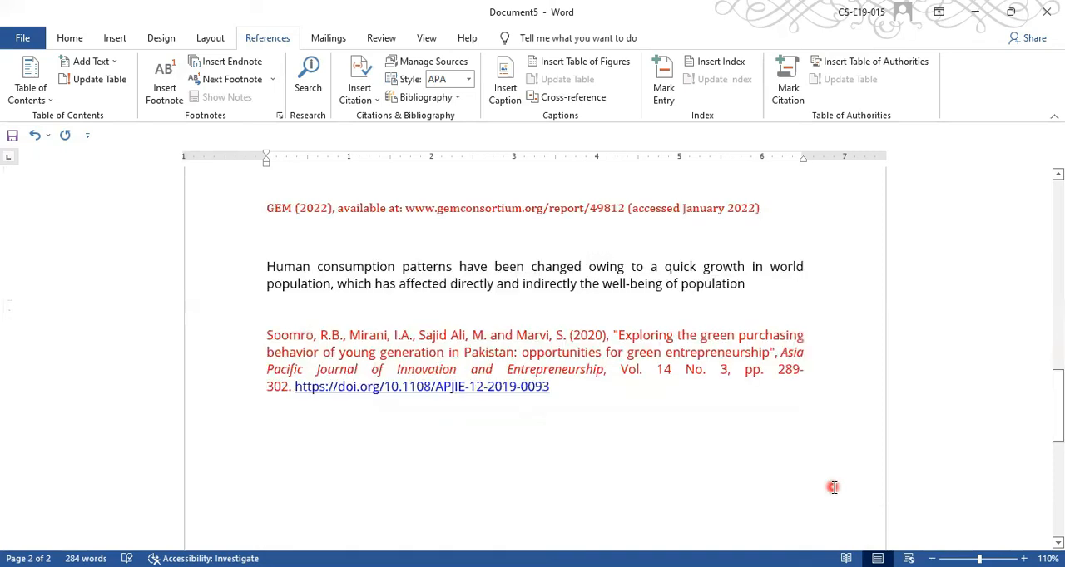
- Start a new citation source at the end of the human consumption paragraph and add the first author's last, first and middle names
click(750, 286)
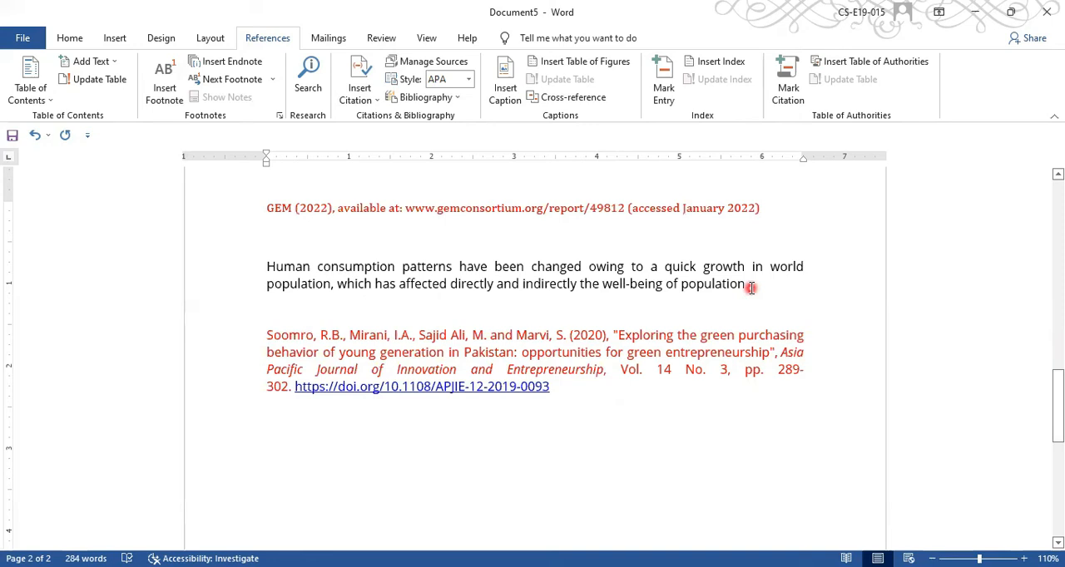
click(362, 70)
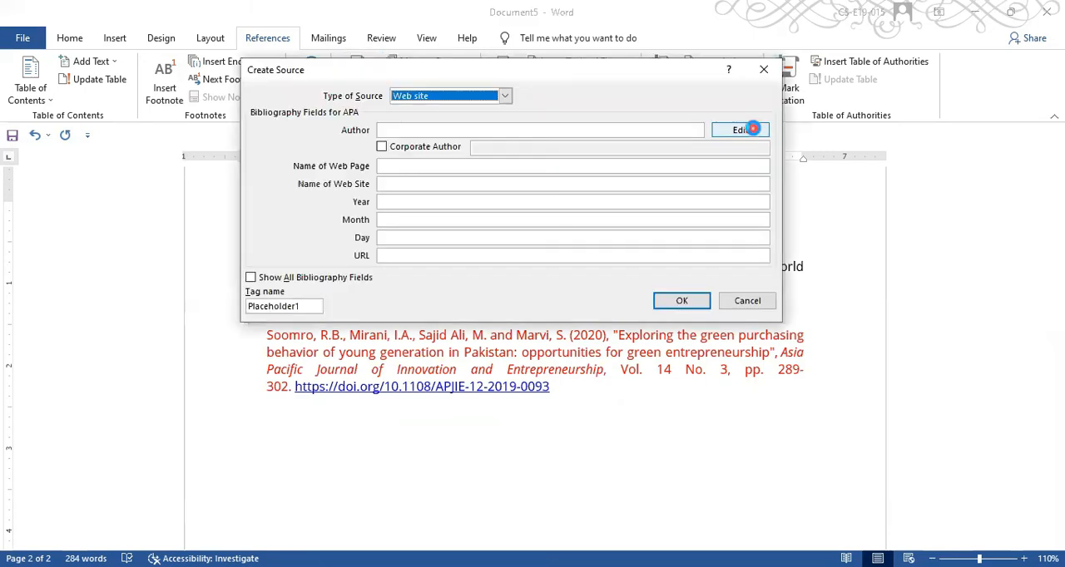
click(740, 129)
text(Ra)
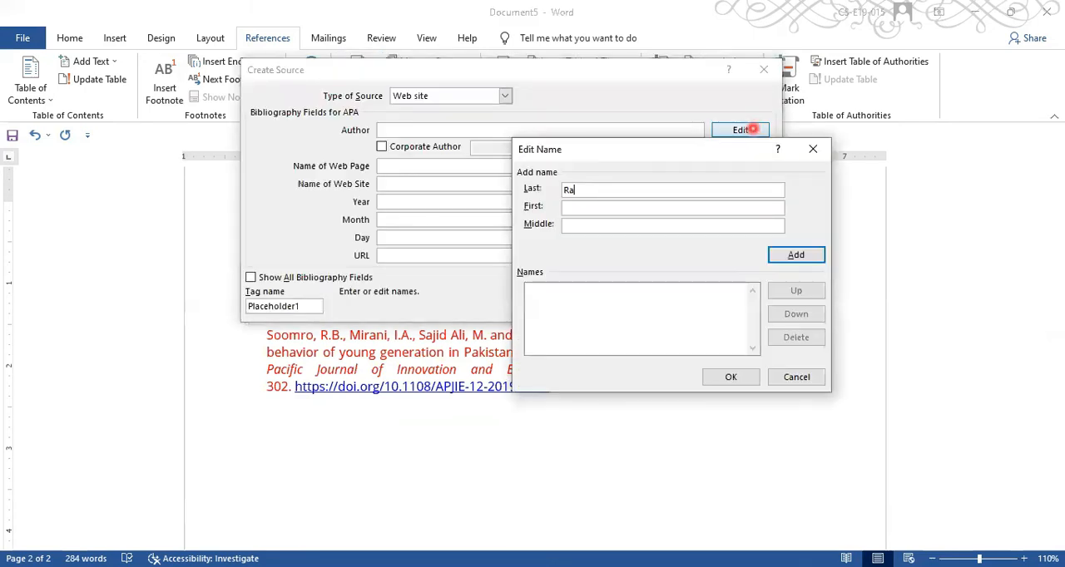
text(heem)
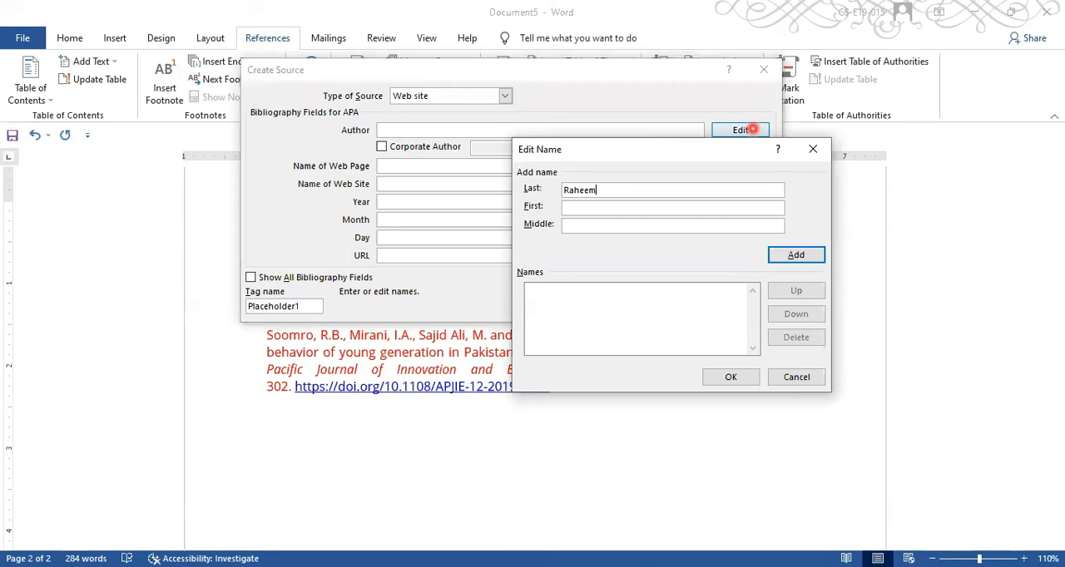
click(701, 209)
text(Soomro)
click(691, 226)
text(Bux)
click(785, 253)
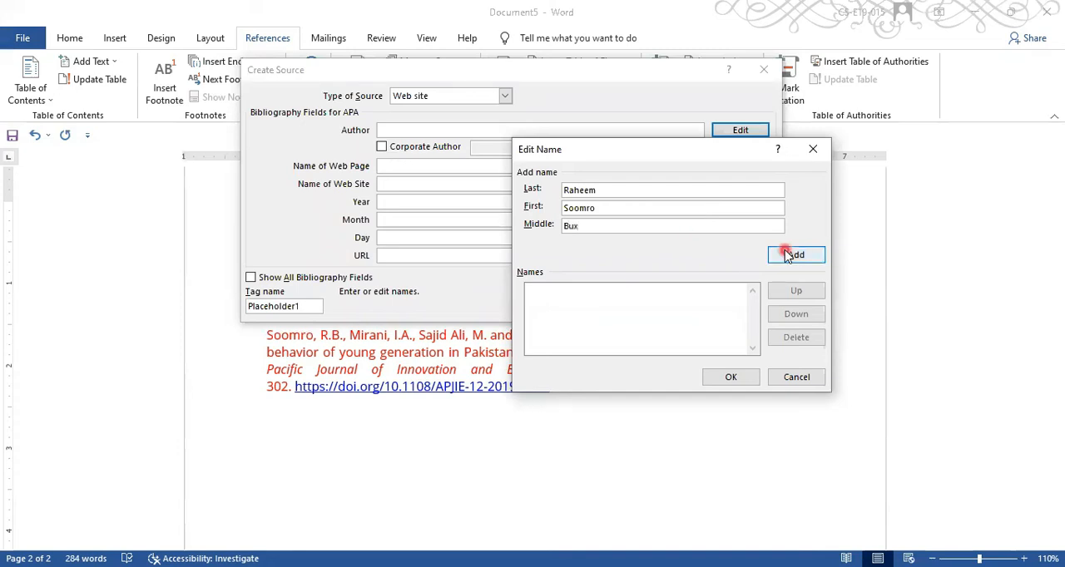
- Add the three remaining co-authors' names to the source and accept the author list
click(603, 191)
click(742, 385)
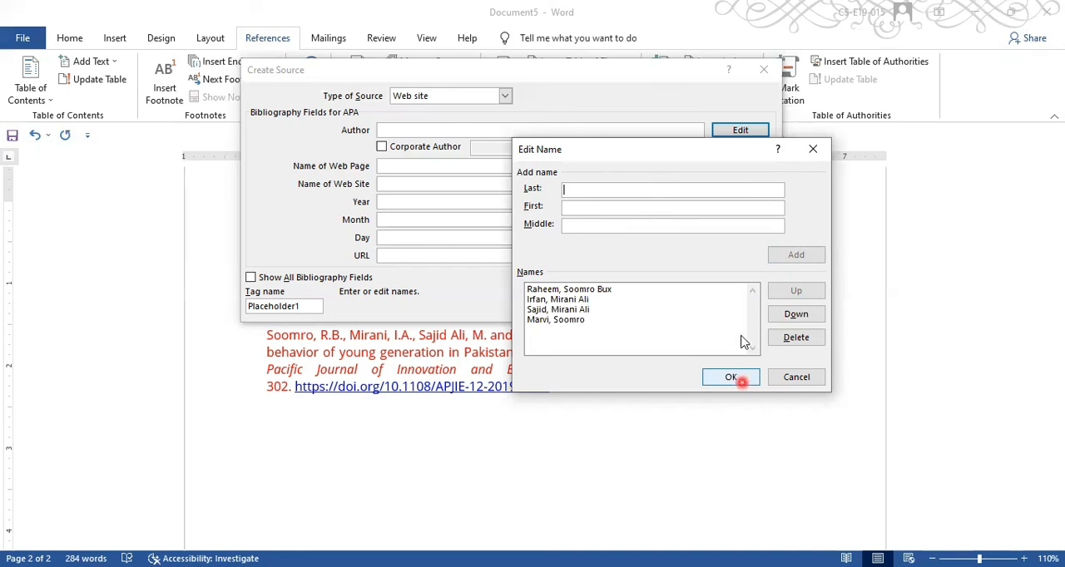
click(730, 379)
click(566, 309)
click(725, 378)
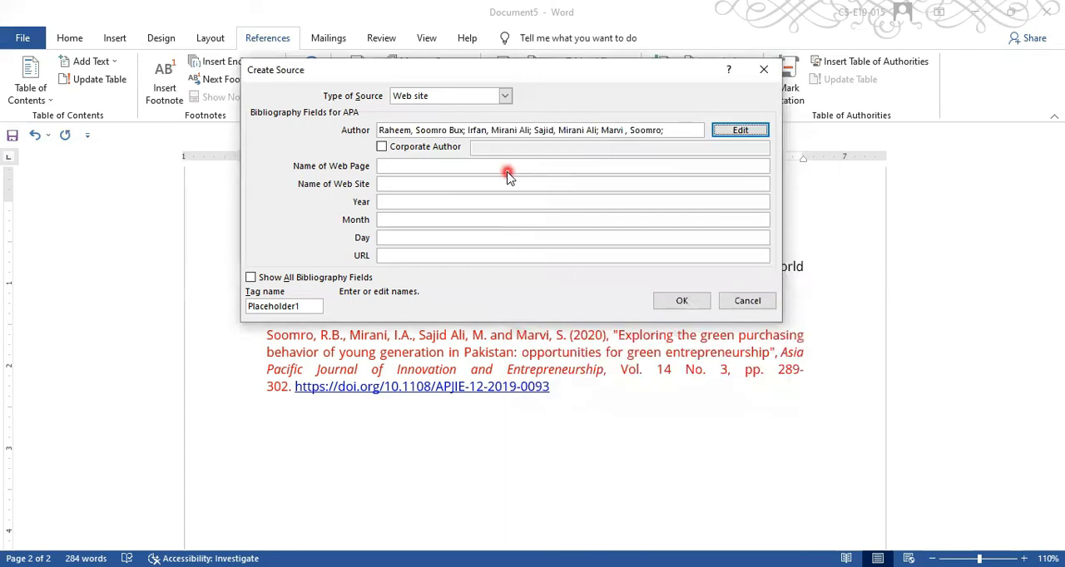
- Make the source a Journal Article titled "Exploring the green purchasing bahavior of young generation in Pakistan: opportunities for green entrepreneurship"
click(504, 97)
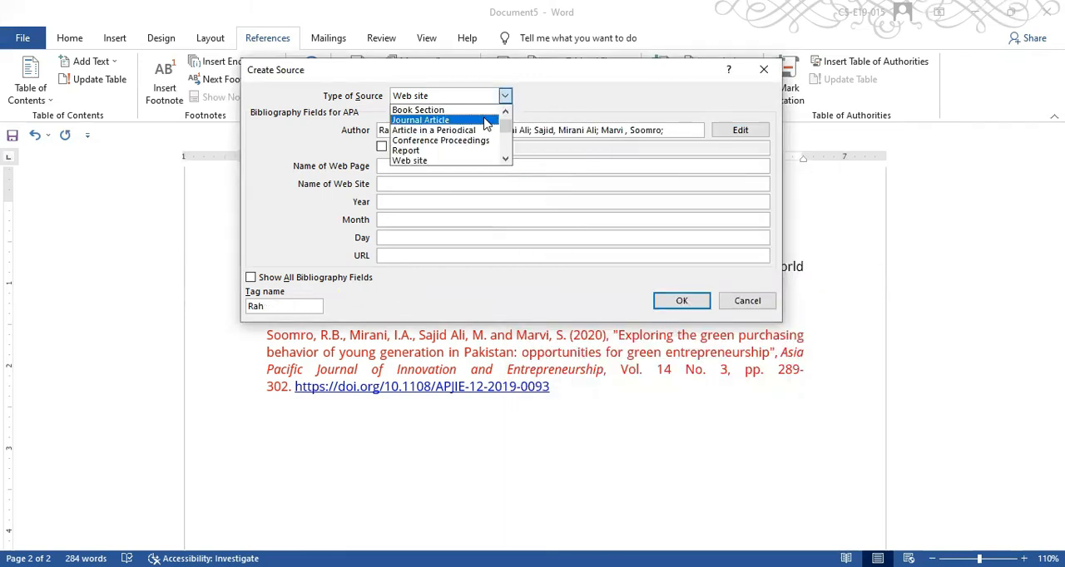
click(487, 121)
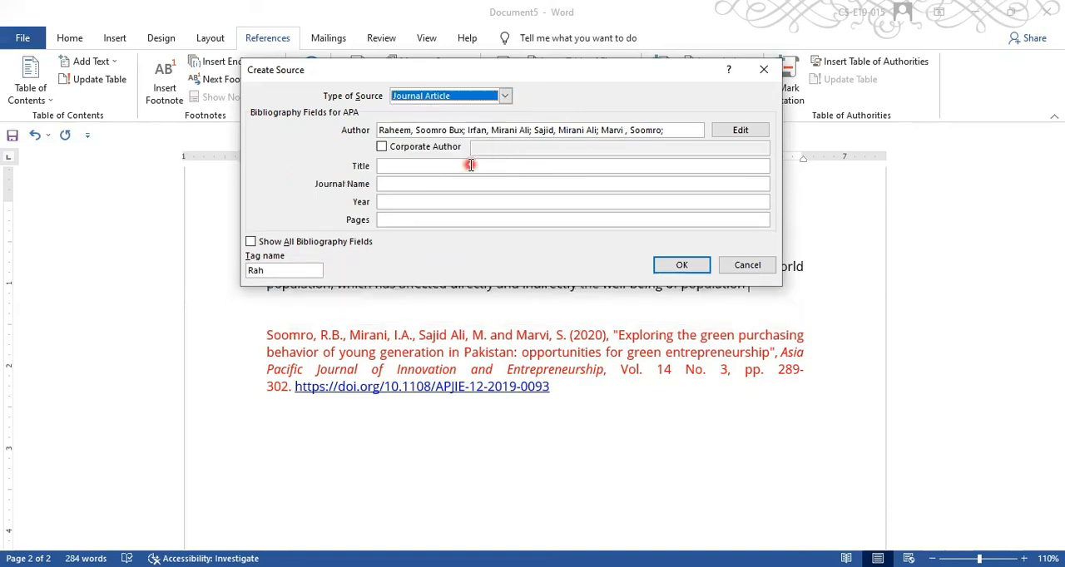
click(470, 164)
text(Exploring the green purchasing bahavior of young generation in Pakistan: opportunities for green entrepreneurship)
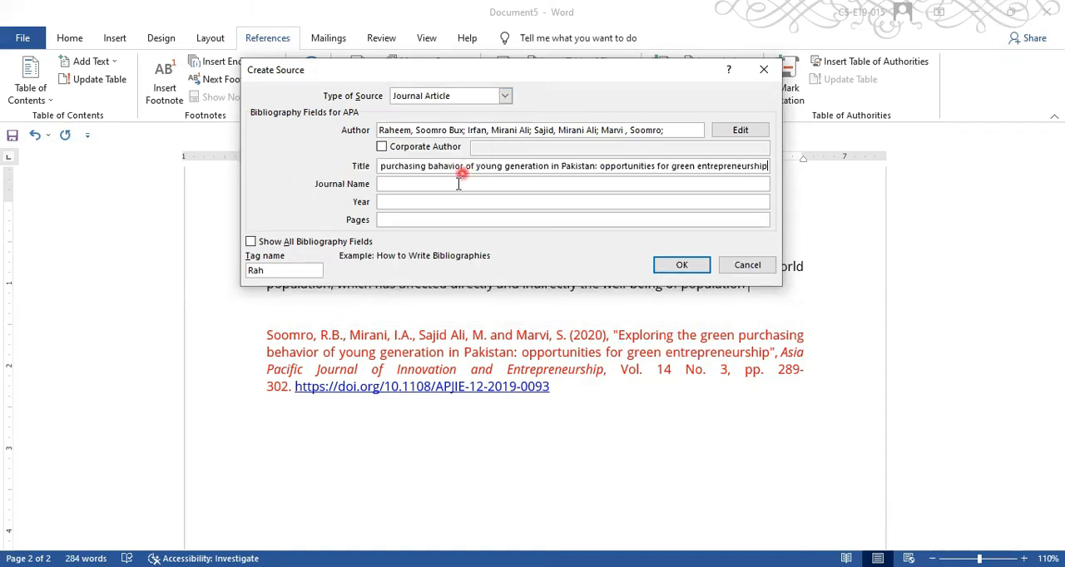
- Set the journal name to "Asia Pacific Jpournal of Innovation and Entrepreneurshp", the year to 2020 and the pages to 289-302
click(457, 184)
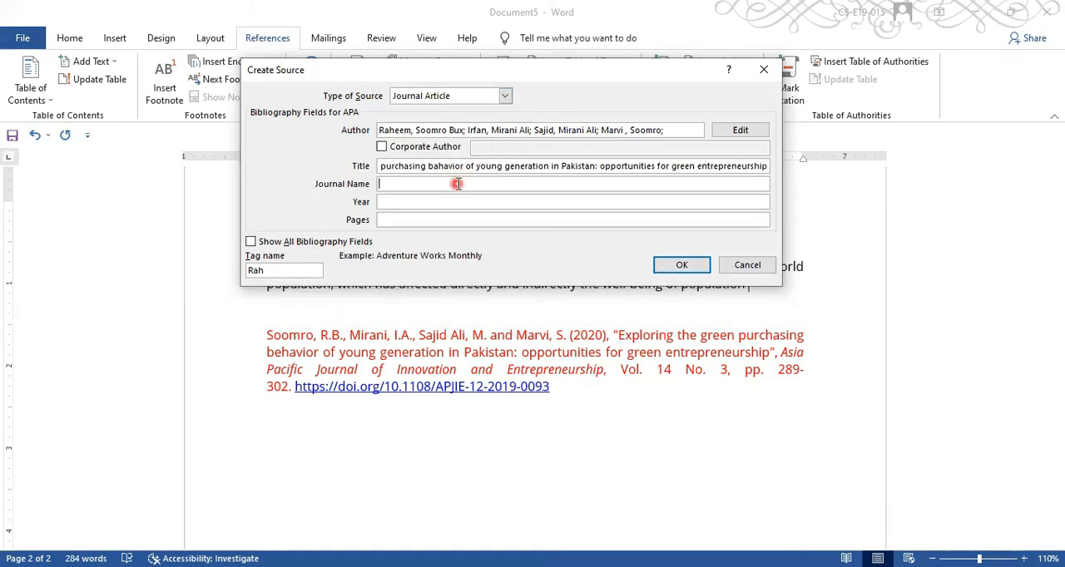
text(Asia Pacific Jpournal of Innovation and Entrepreneurshp)
click(448, 201)
text(2020)
click(440, 217)
text(28)
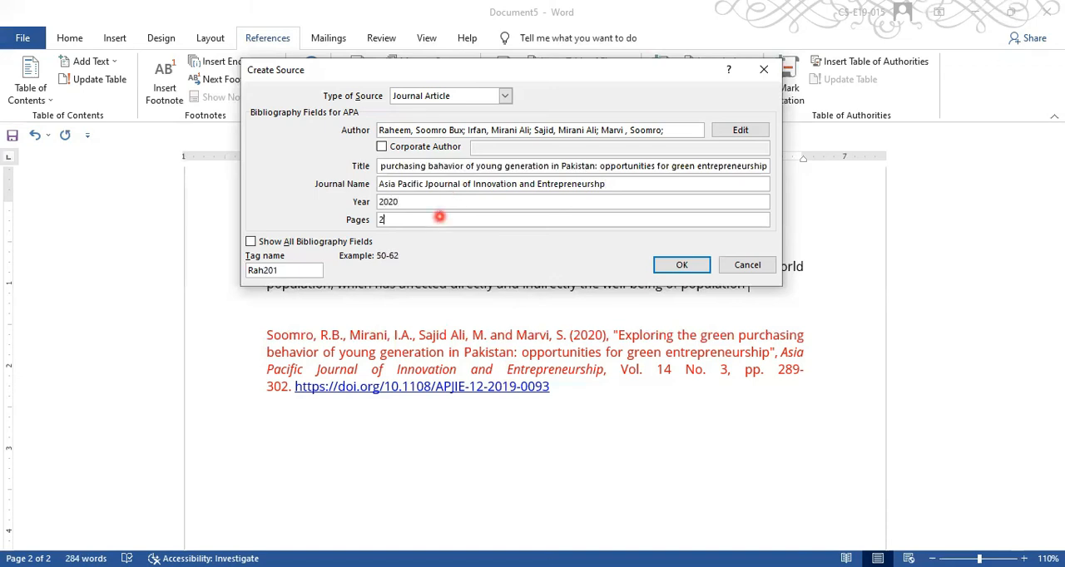
text(0)
key(BackSpace)
text(-302)
- Show all bibliography fields for the source and set its volume to 14 and issue to 3
click(352, 241)
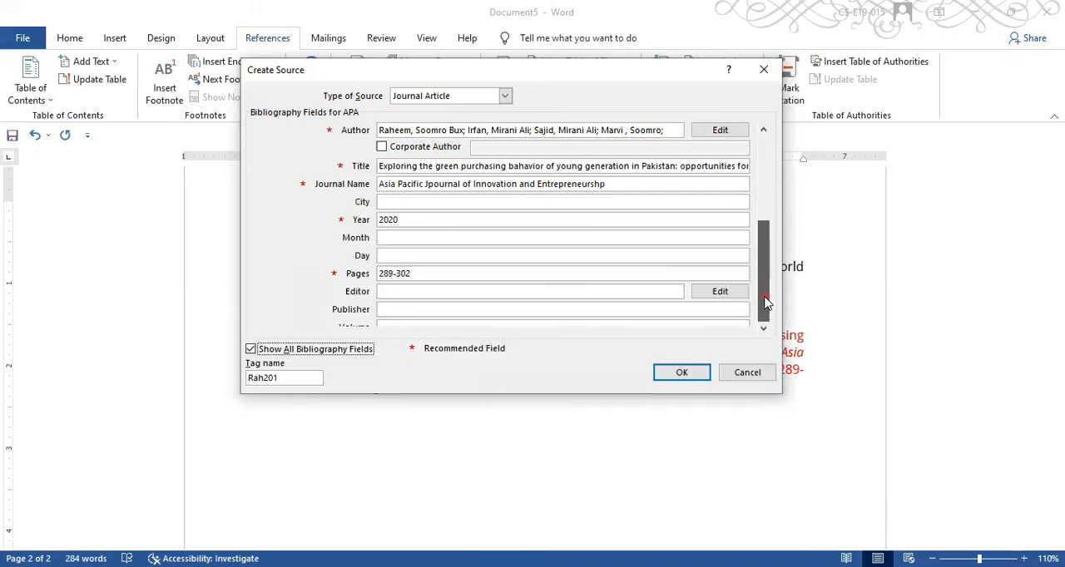
drag(764, 298, 764, 302)
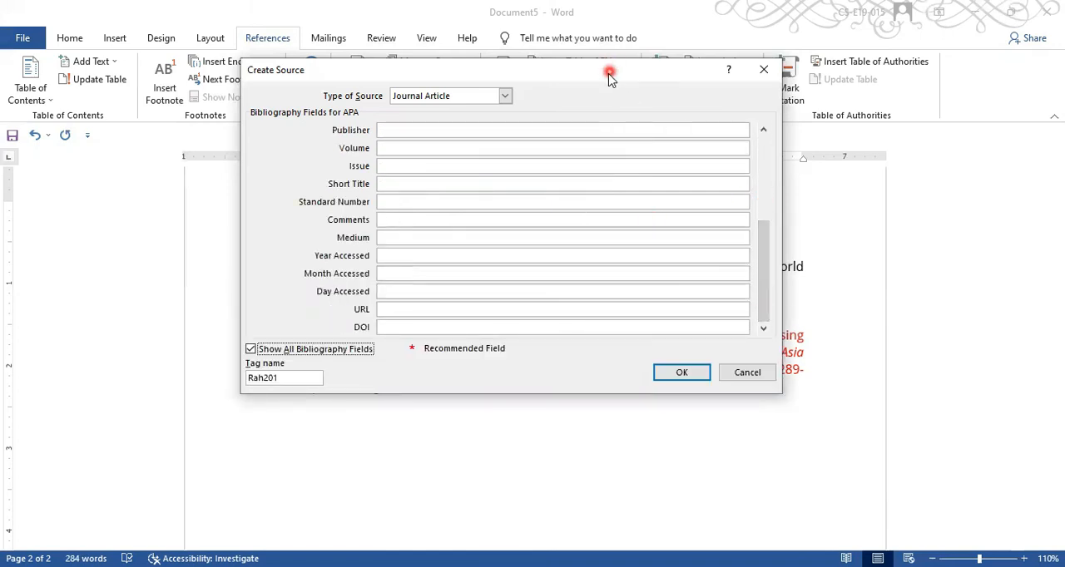
click(370, 112)
text(14)
click(362, 127)
text(3)
click(493, 269)
click(471, 289)
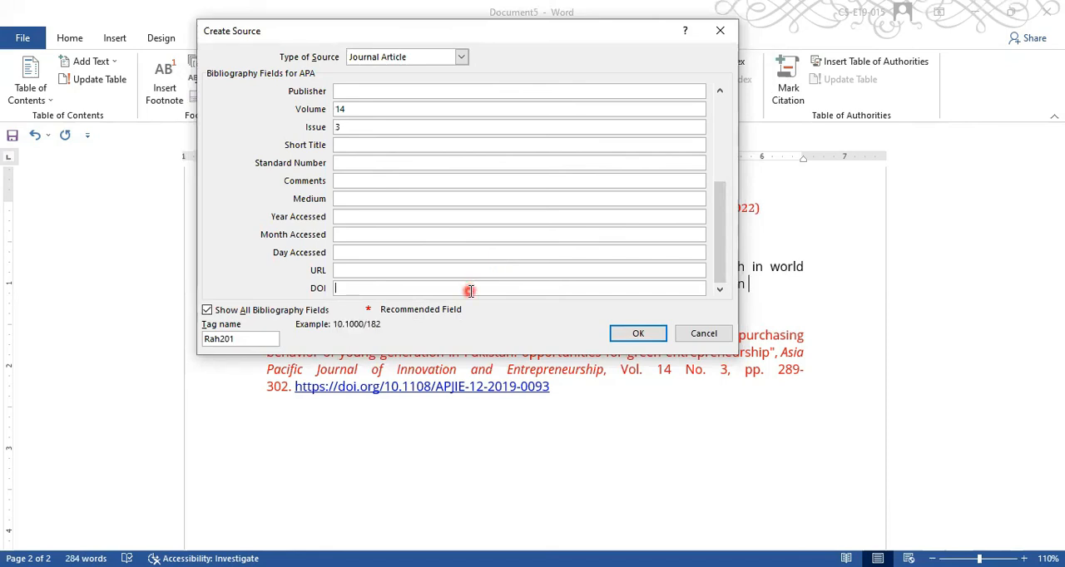
key(ctrl+v)
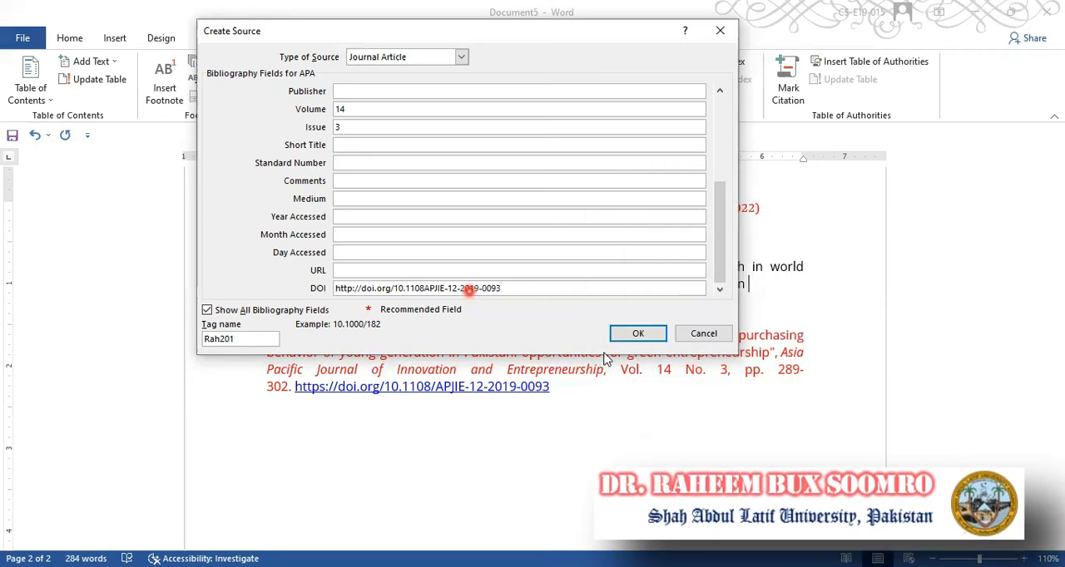
click(632, 336)
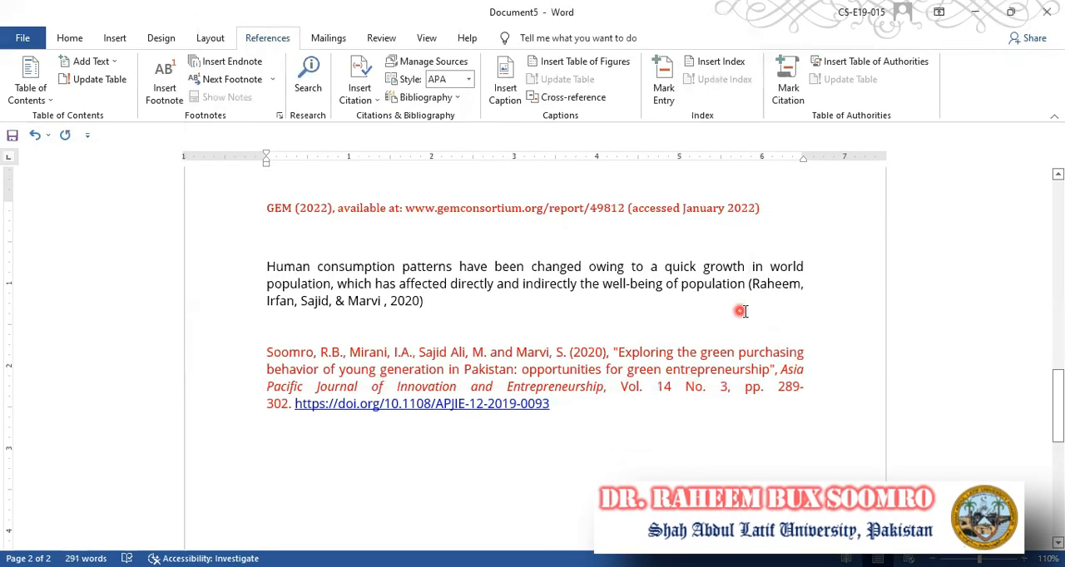
- Insert a References bibliography at the paragraph about human consumption patterns and check the 2020 article's entry
click(771, 286)
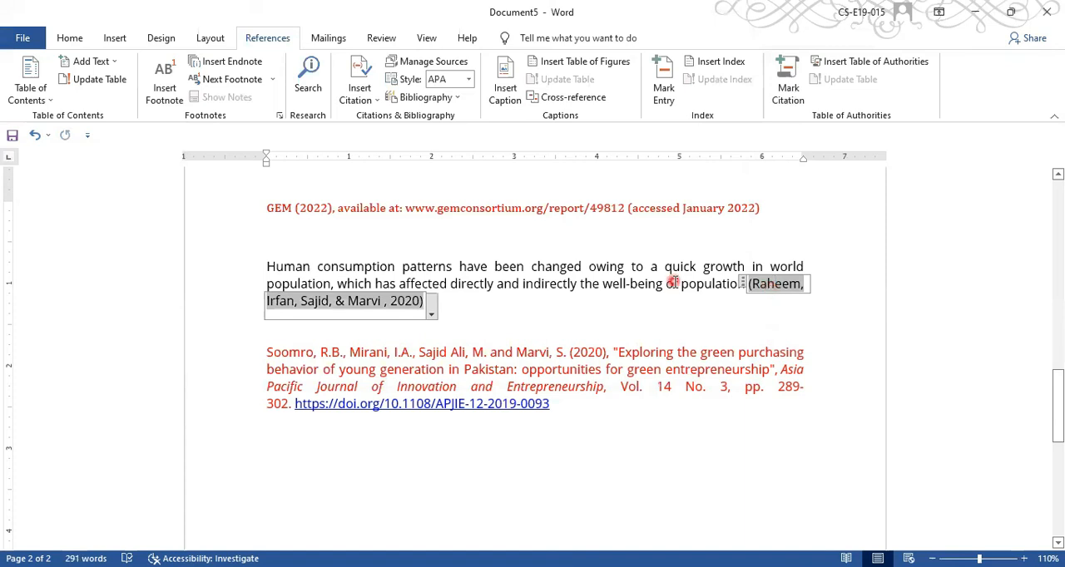
click(434, 101)
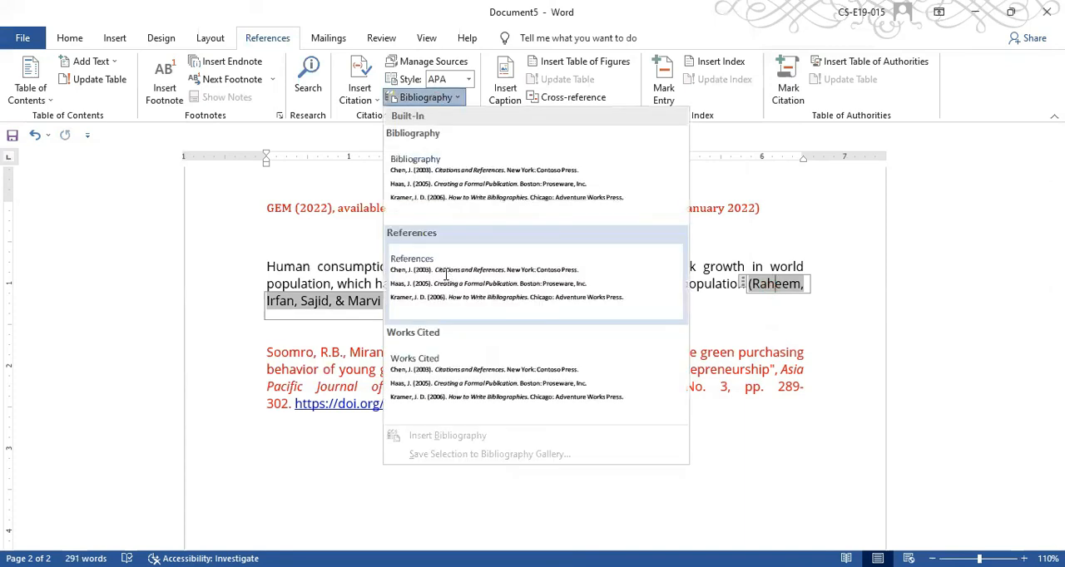
click(447, 274)
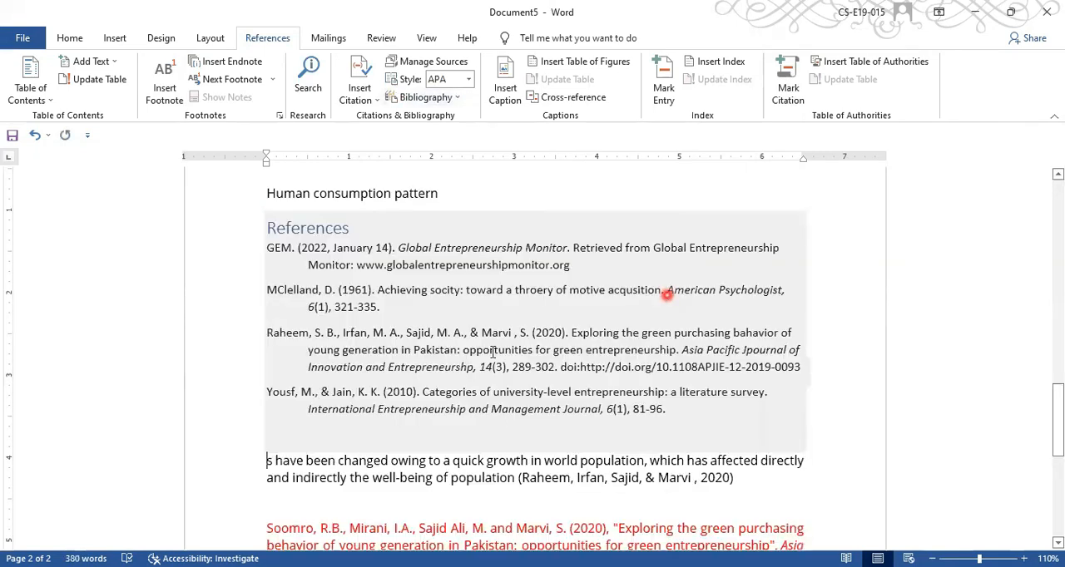
click(310, 342)
click(504, 364)
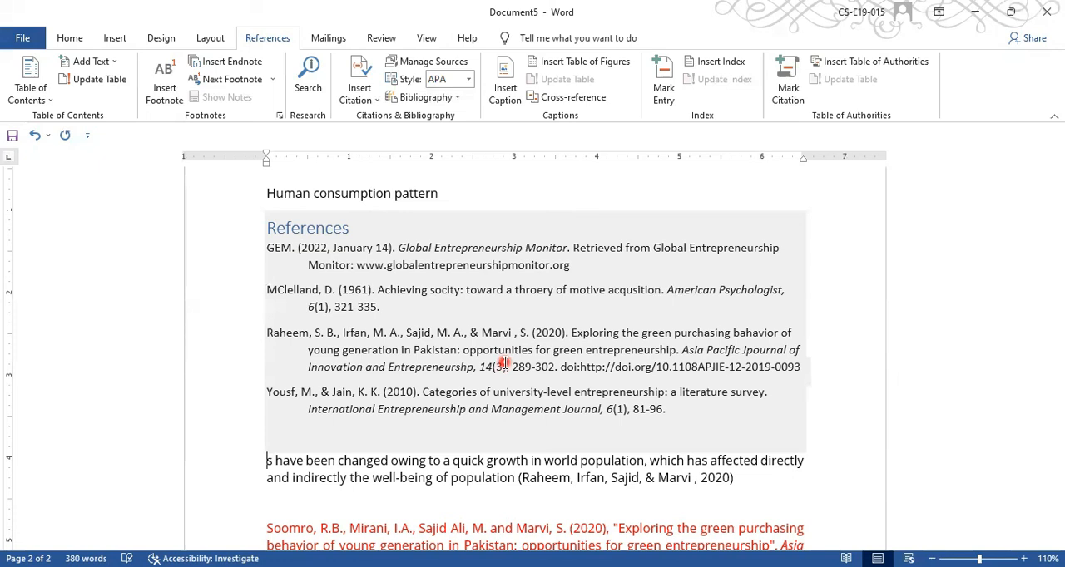
- Review the 2020 green purchasing article's source fields and its APA citation preview in the source manager
click(451, 63)
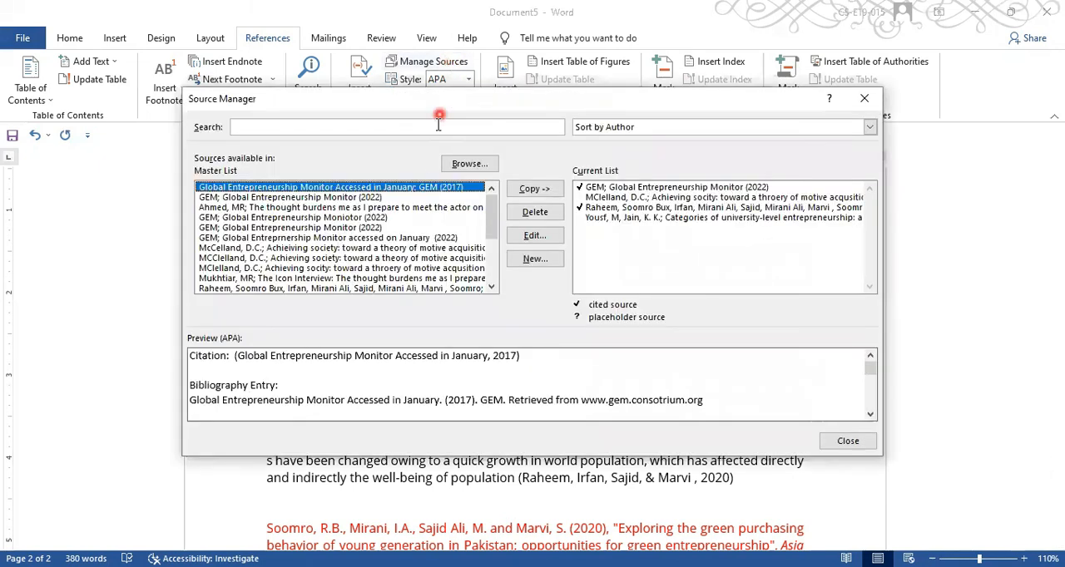
right_click(491, 261)
click(439, 289)
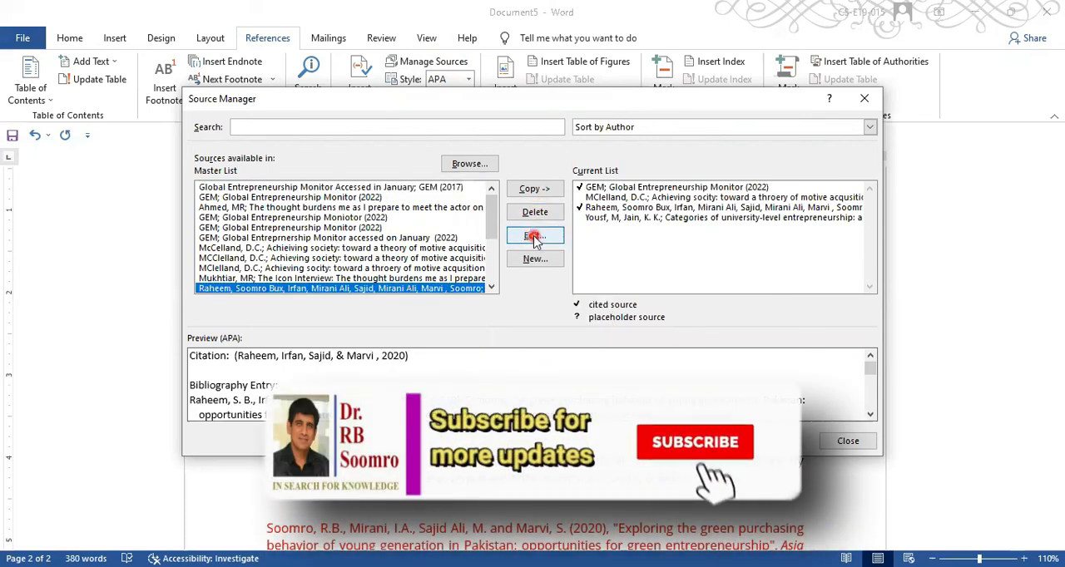
click(535, 238)
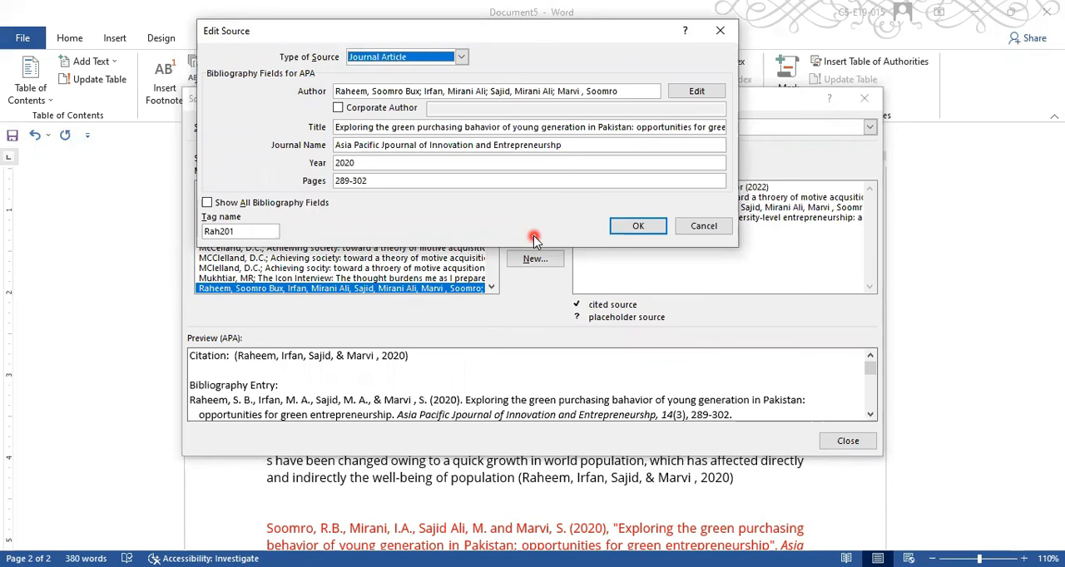
click(638, 227)
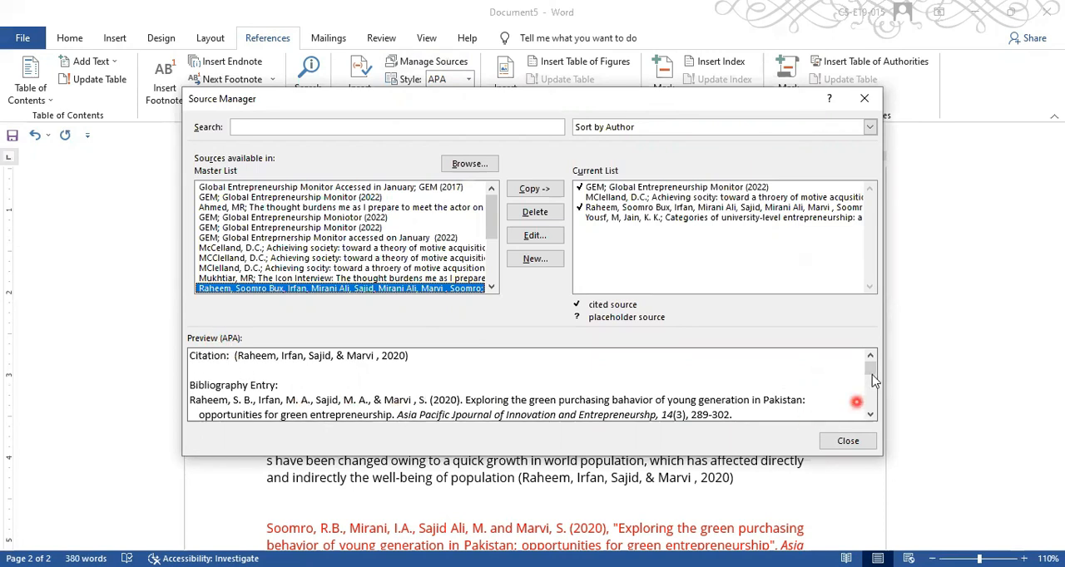
mouse_move(870, 366)
mouse_down()
mouse_move(870, 388)
mouse_move(867, 374)
mouse_up()
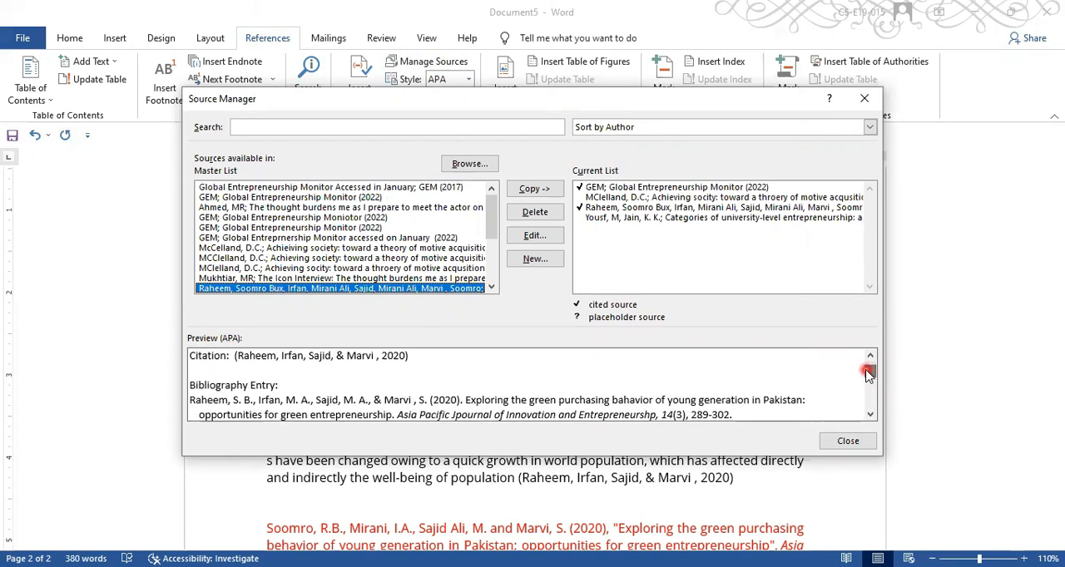